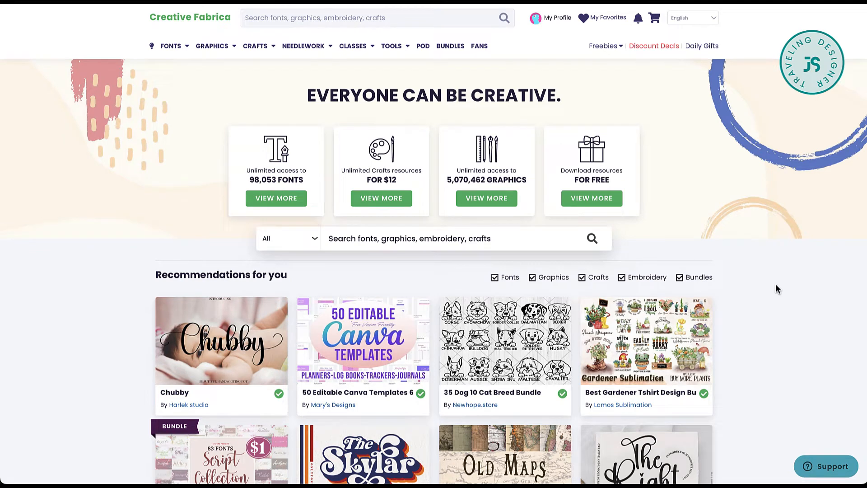
- Open the Script & Handwritten fonts category in a new browser tab
mouse_move(168, 51)
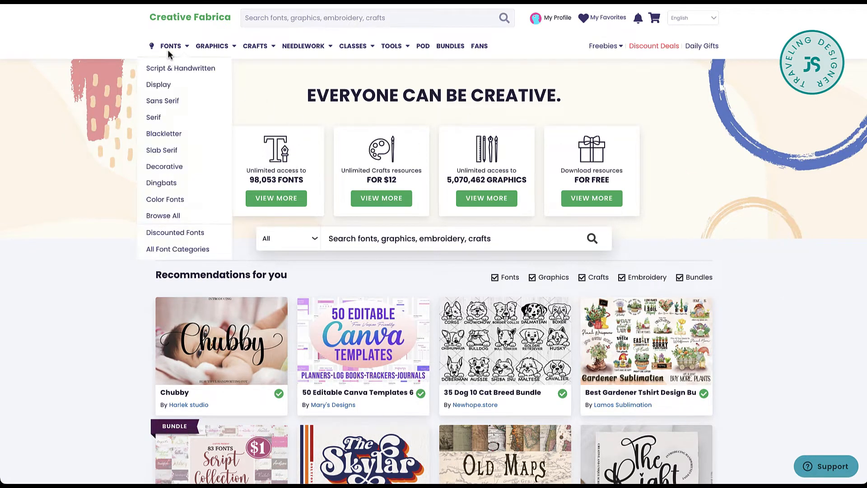
mouse_move(314, 53)
right_click(189, 63)
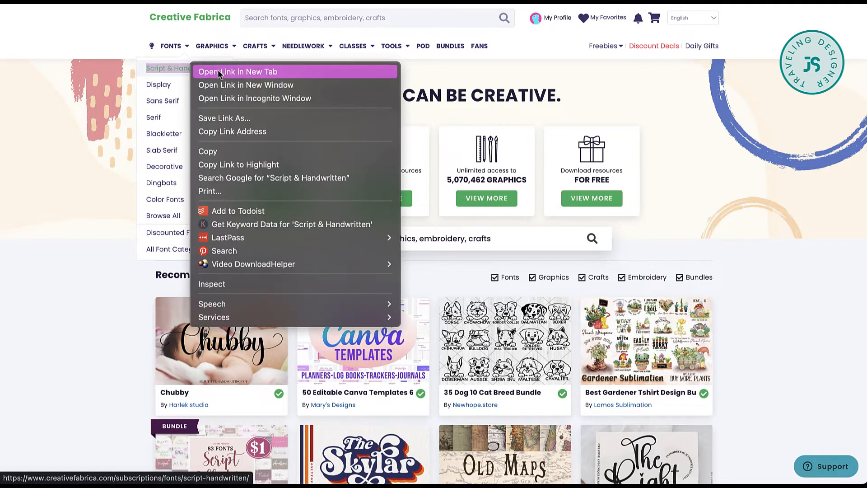
left_click(220, 72)
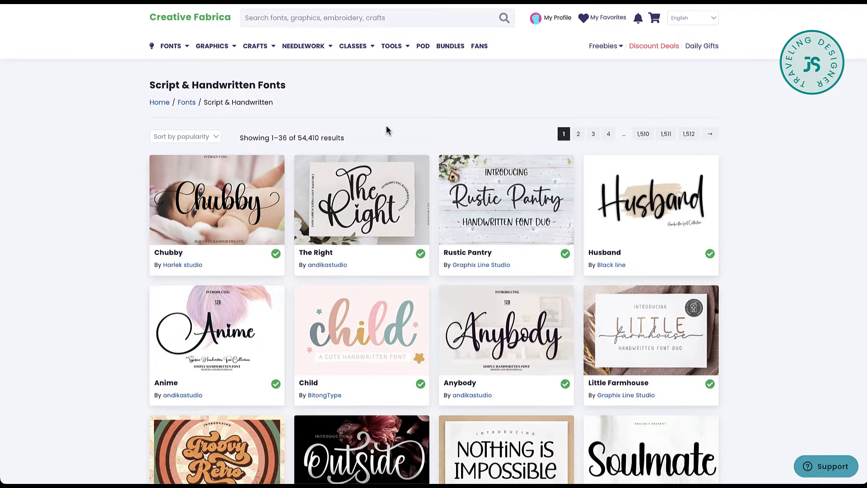
- Browse the Script & Handwritten font listing and open the product page of The Right font
scroll(359, 322, "down", 3)
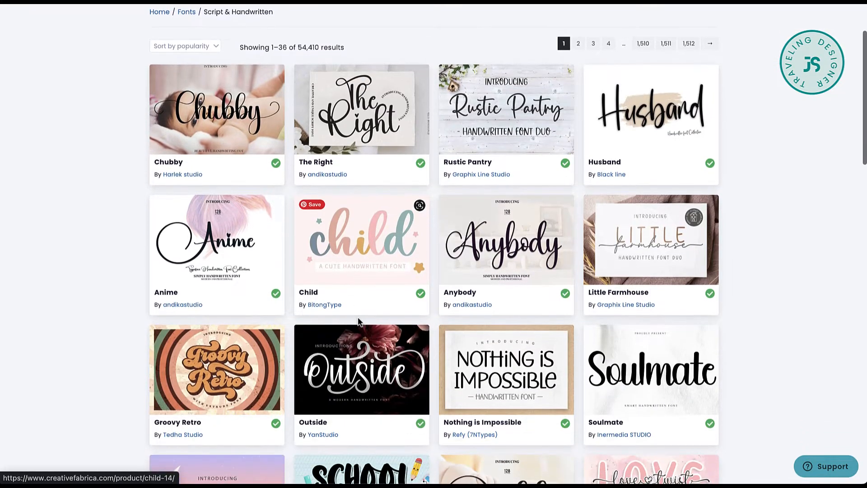
scroll(359, 322, "up", 3)
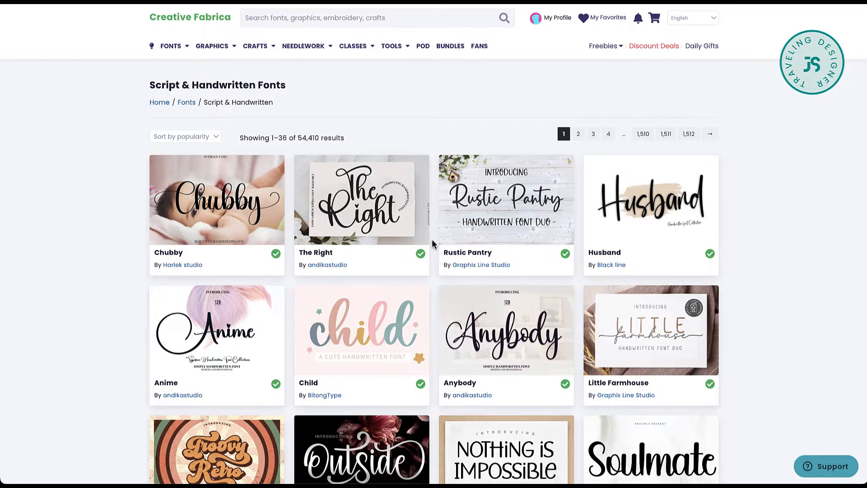
scroll(431, 240, "down", 2)
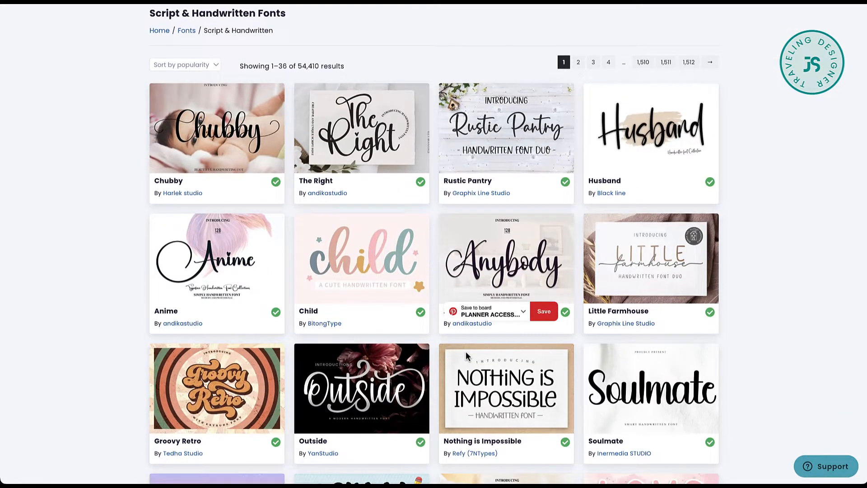
right_click(362, 110)
left_click(304, 240)
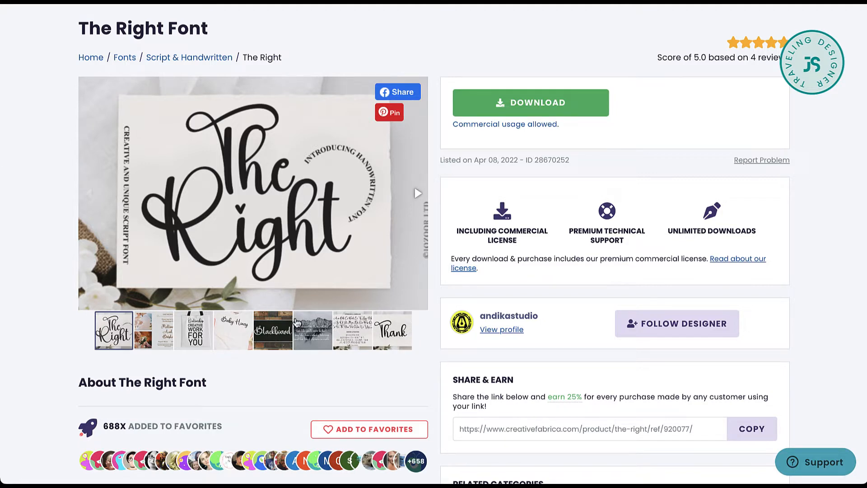
- Look over The Right font's preview images, description and commercial usage terms
scroll(217, 307, "down", 4)
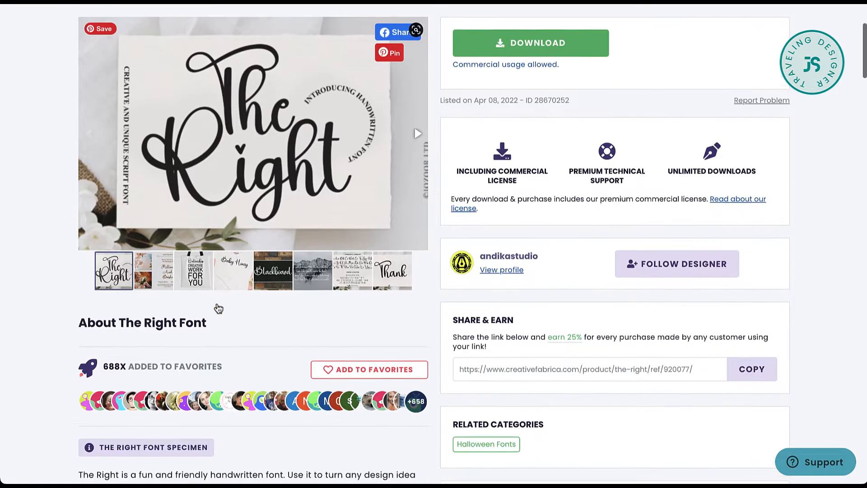
scroll(216, 308, "down", 2)
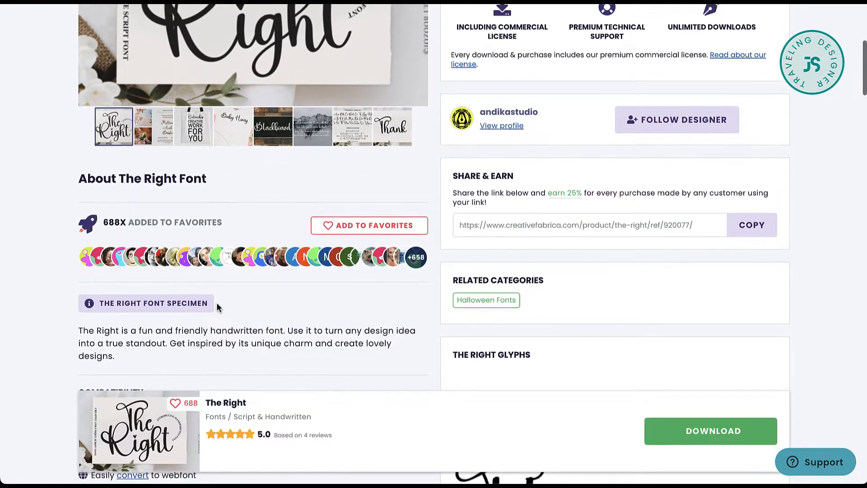
scroll(216, 307, "up", 3)
scroll(216, 302, "up", 5)
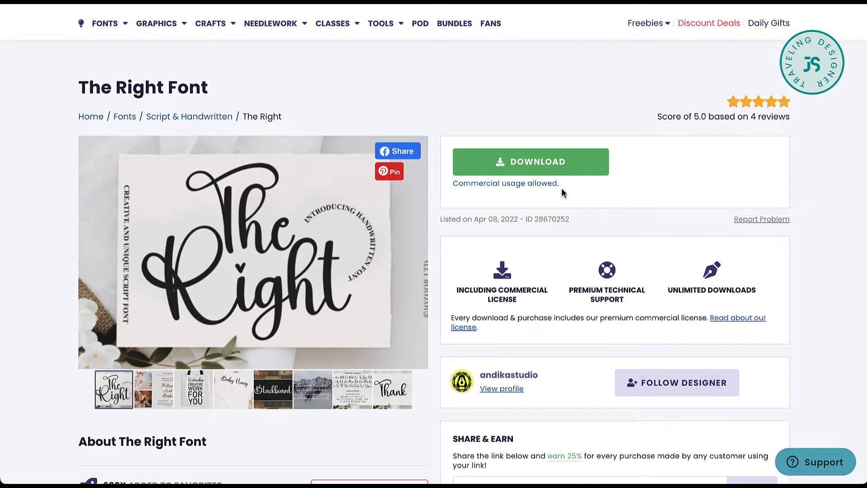
- Examine The Right font's compatibility list, installation guides, preview text area and sample sentence
scroll(561, 188, "down", 10)
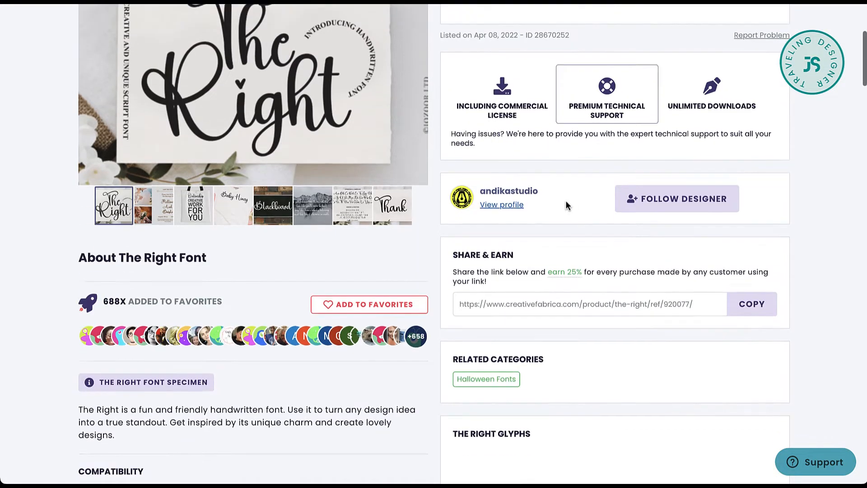
scroll(357, 288, "down", 7)
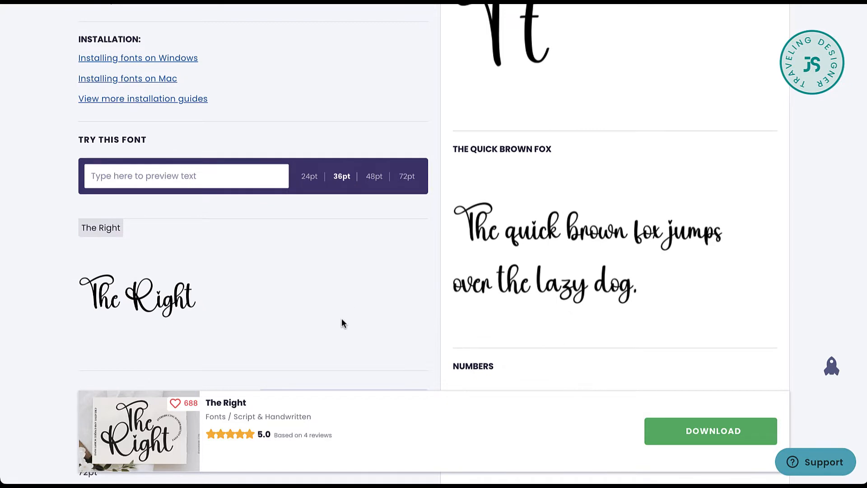
scroll(341, 318, "down", 1)
scroll(338, 318, "up", 2)
scroll(337, 319, "up", 4)
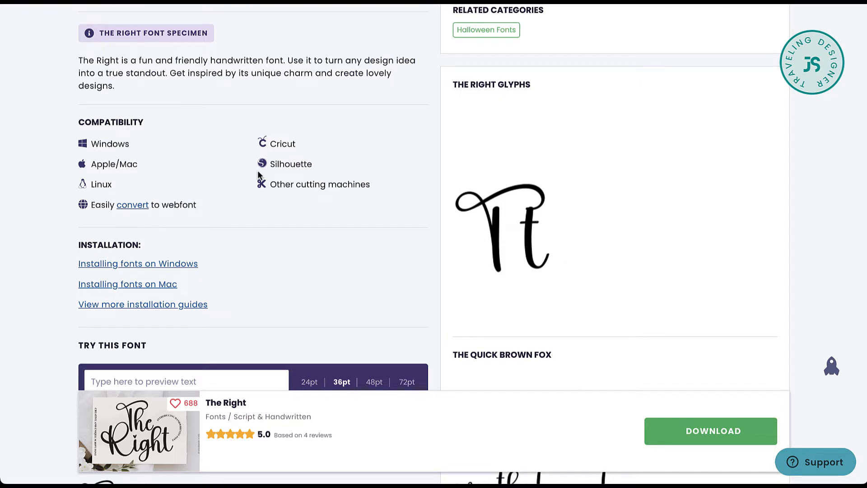
scroll(329, 240, "down", 3)
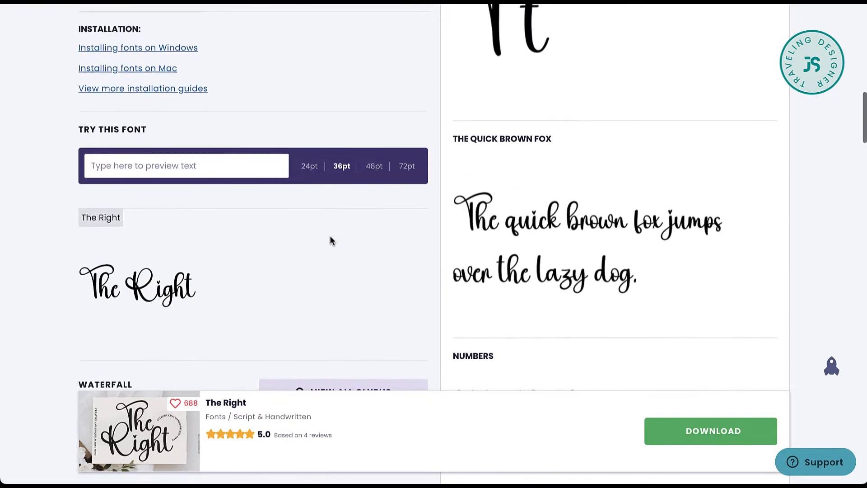
scroll(215, 144, "up", 2)
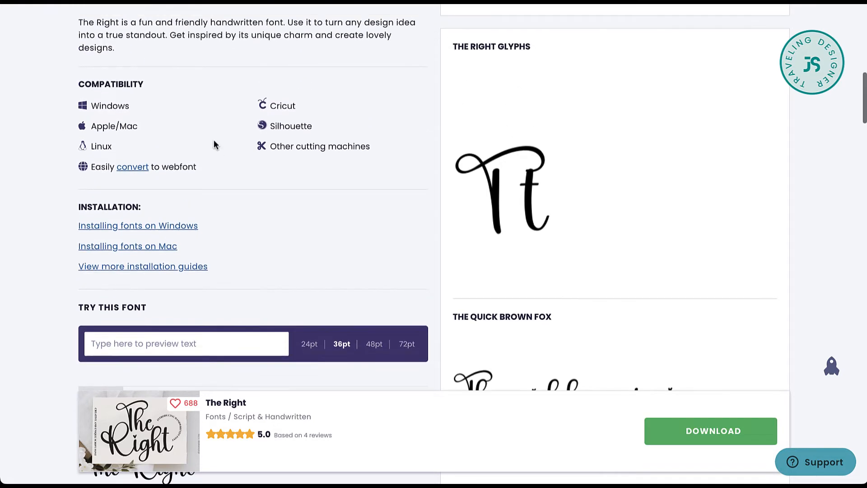
scroll(215, 144, "down", 3)
scroll(215, 143, "down", 1)
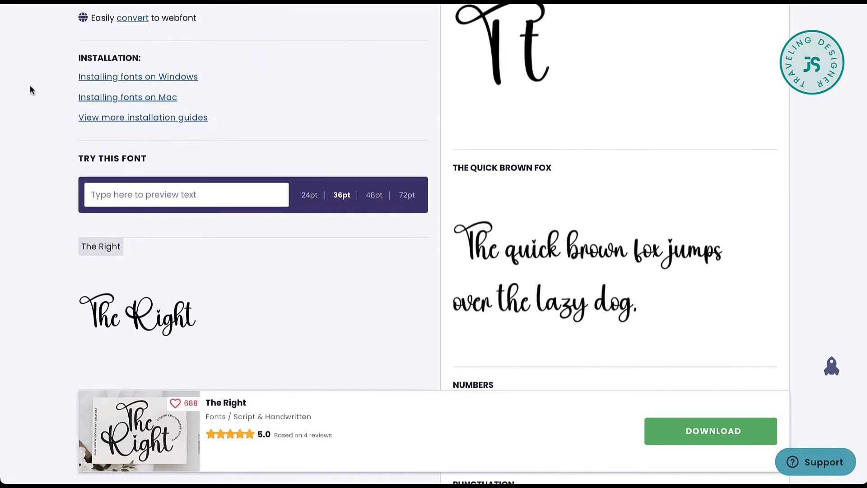
scroll(249, 225, "down", 2)
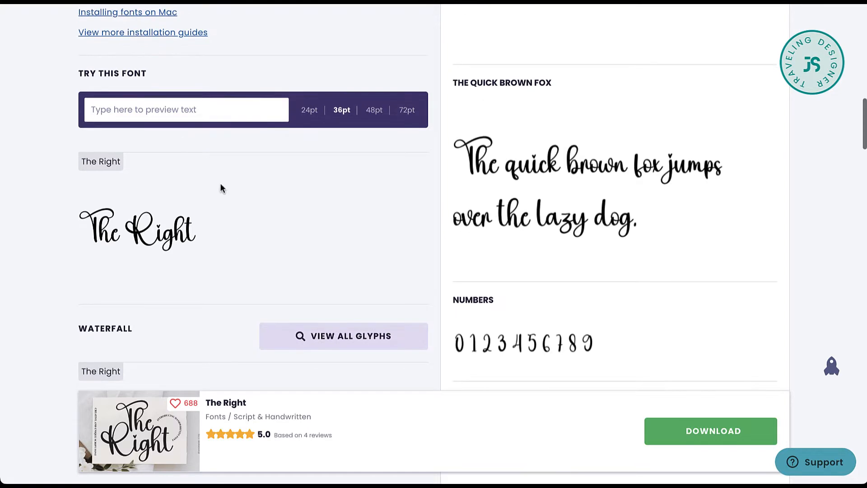
- Activate the Try This Font preview text field and review the waterfall, number and punctuation samples along with the rest of the page
scroll(129, 111, "down", 2)
left_click(138, 38)
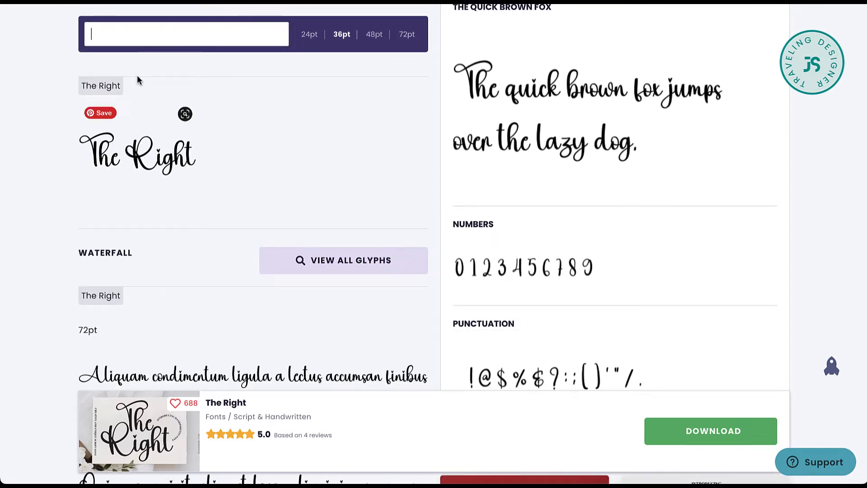
scroll(258, 219, "down", 4)
scroll(258, 215, "up", 10)
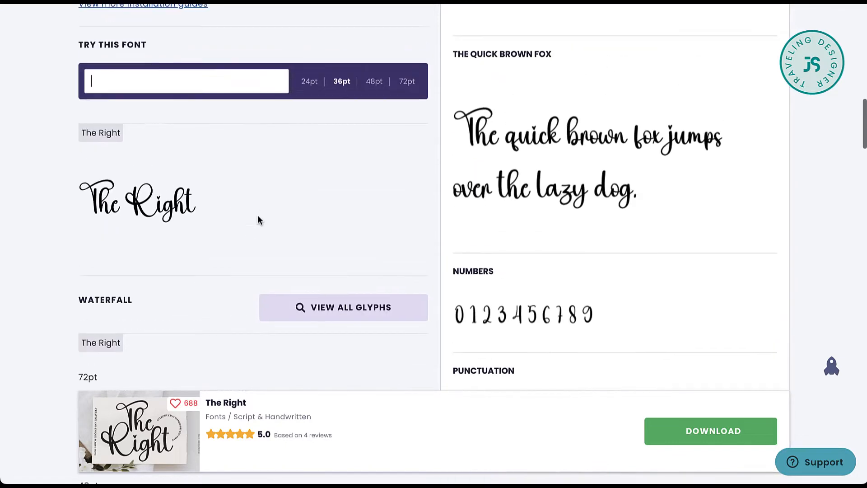
scroll(446, 178, "up", 6)
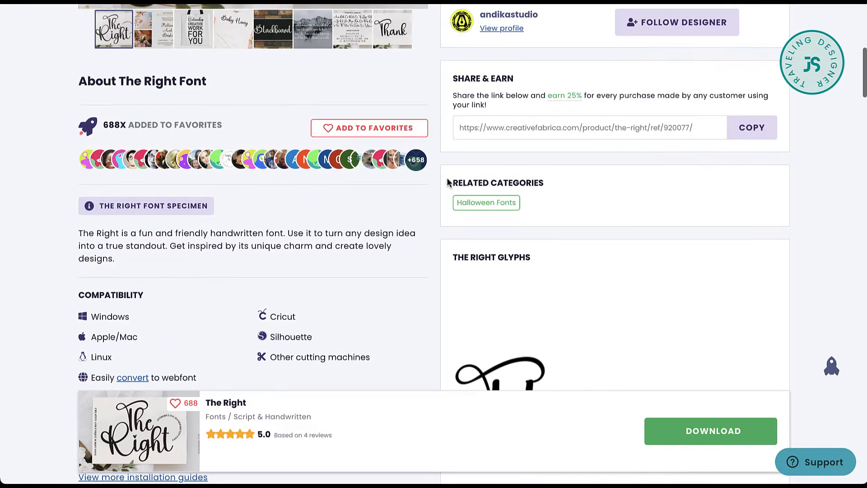
scroll(558, 318, "down", 12)
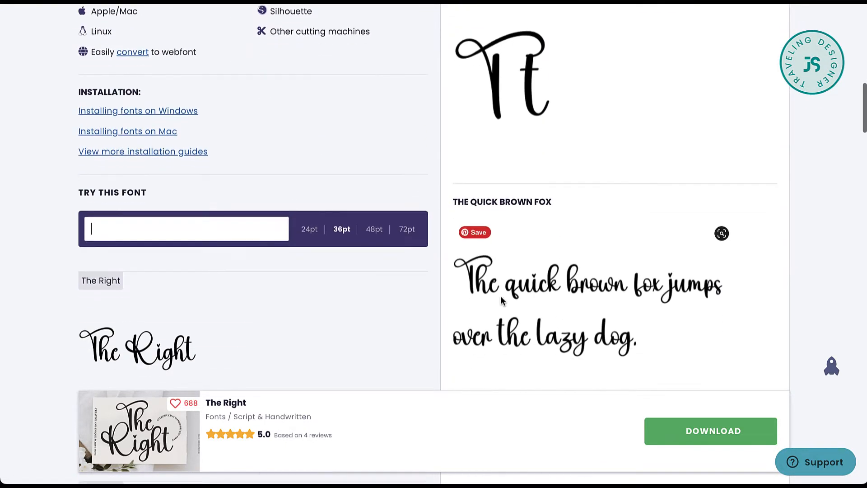
scroll(500, 296, "up", 12)
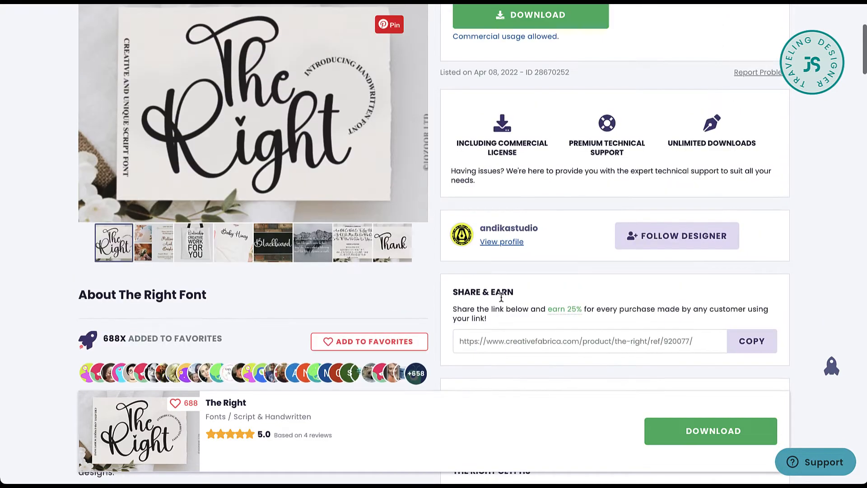
scroll(501, 296, "up", 4)
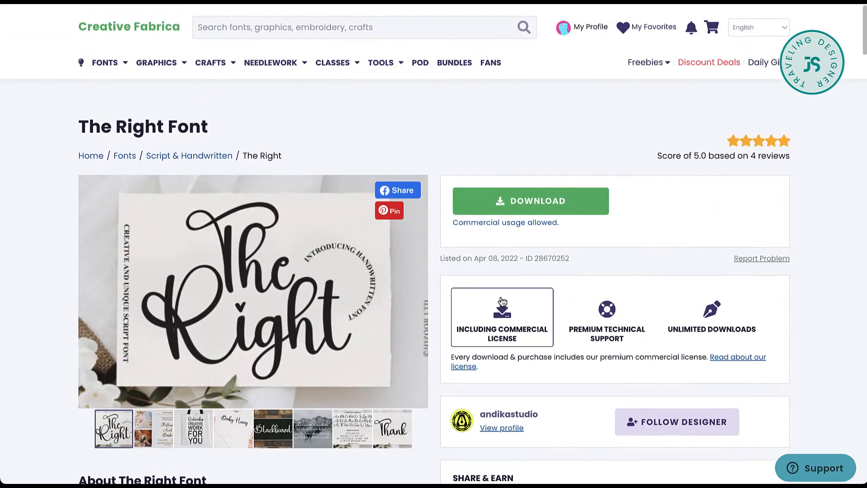
scroll(525, 307, "down", 20)
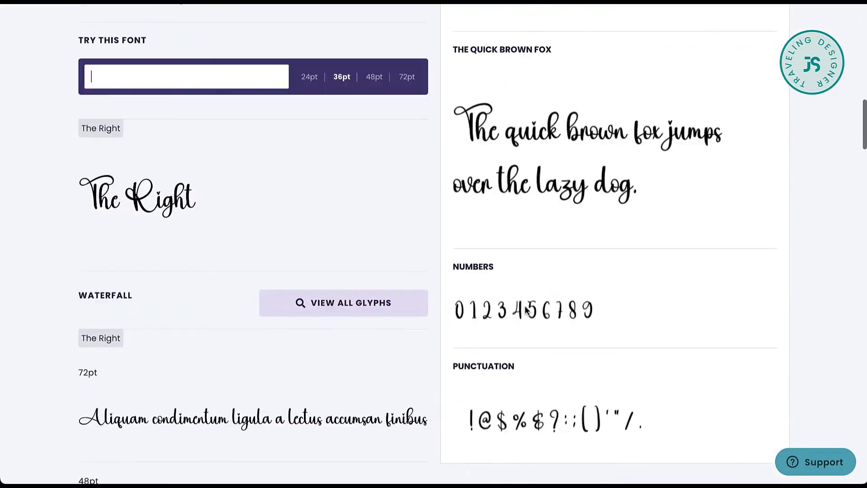
scroll(525, 306, "down", 3)
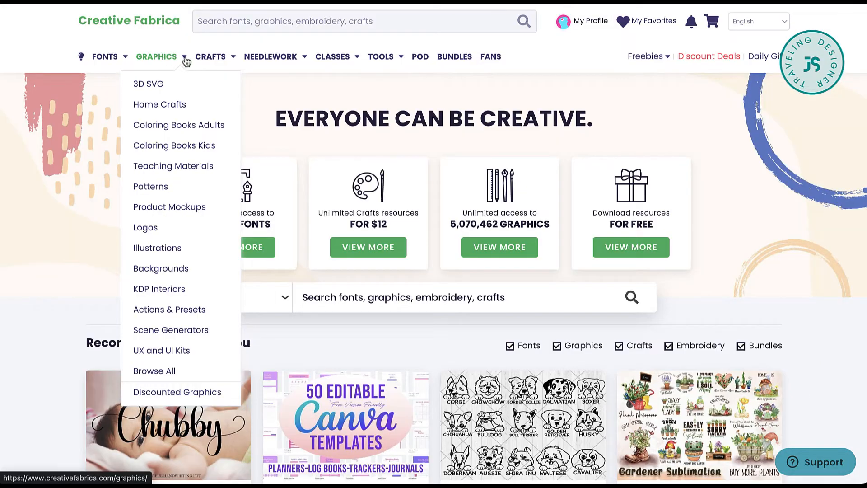
- Open the Print On Demand (POD) assets page from the Creative Fabrica homepage
mouse_move(200, 60)
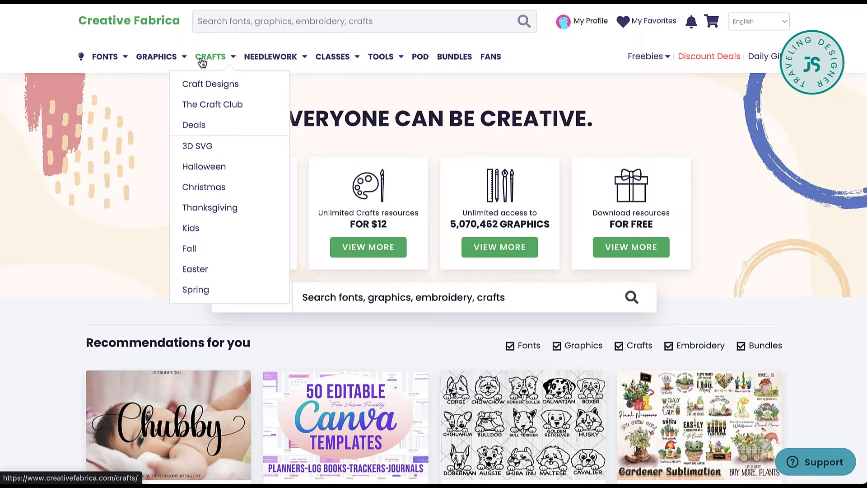
mouse_move(168, 64)
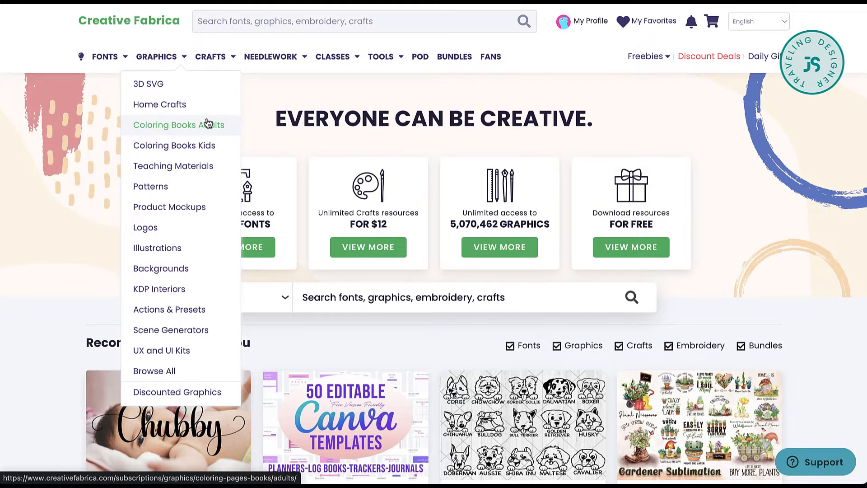
left_click(422, 63)
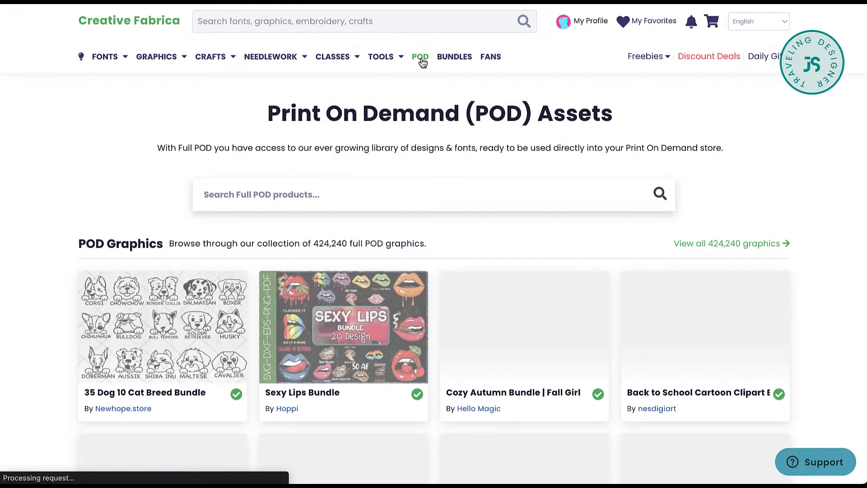
- Browse the graphics and fonts collections offered on the Print On Demand assets page
scroll(411, 156, "down", 2)
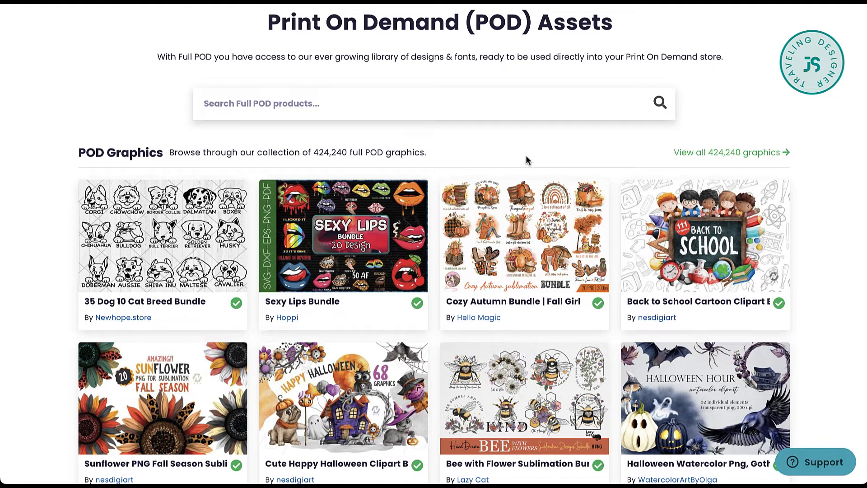
scroll(525, 155, "down", 4)
scroll(597, 247, "down", 1)
scroll(597, 247, "up", 7)
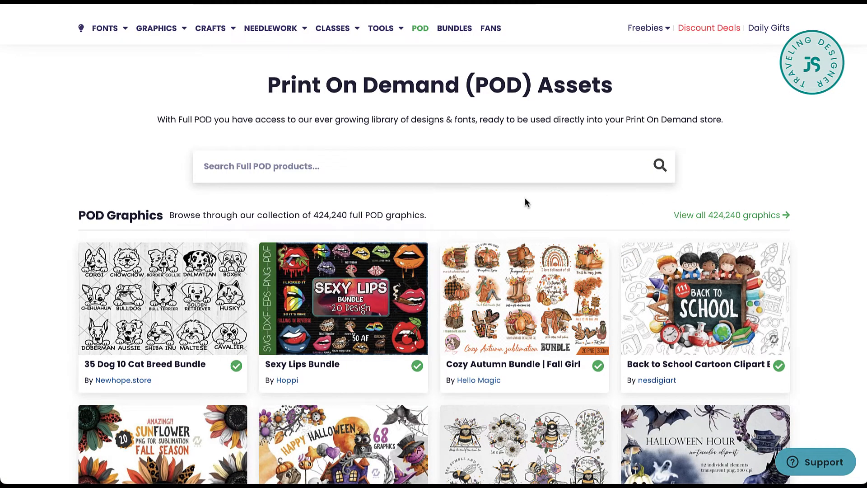
scroll(555, 192, "down", 12)
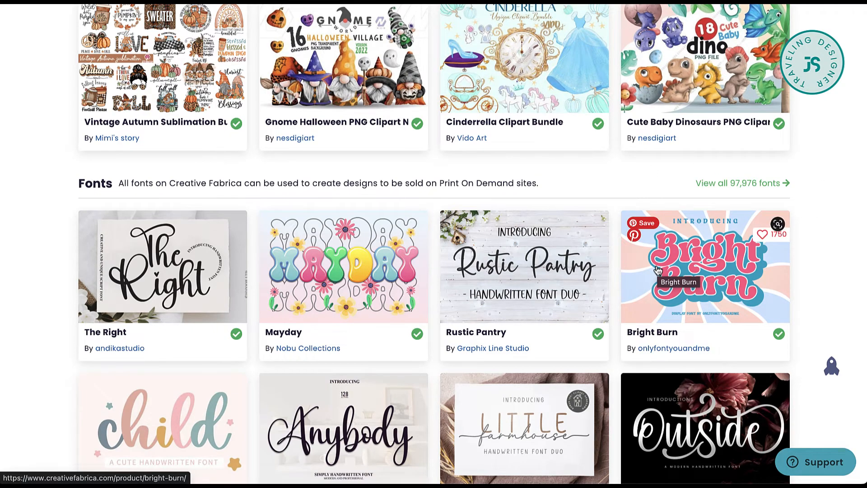
scroll(657, 269, "down", 6)
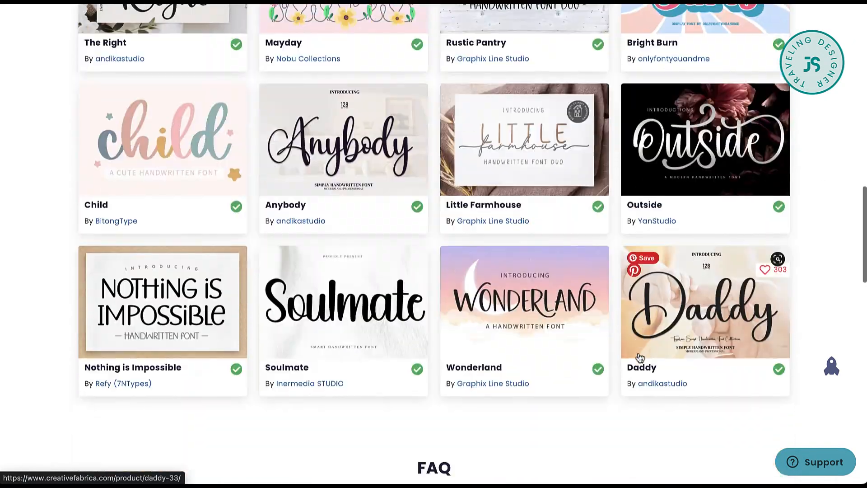
scroll(639, 358, "down", 3)
scroll(490, 237, "up", 12)
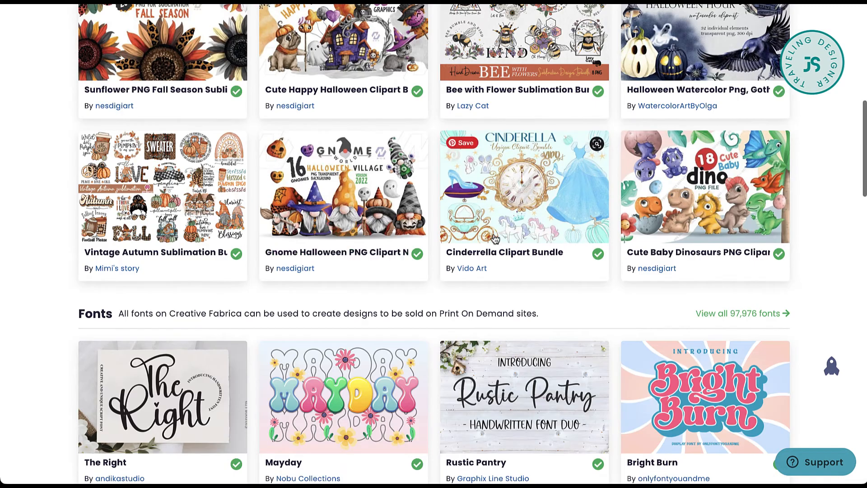
scroll(490, 237, "up", 4)
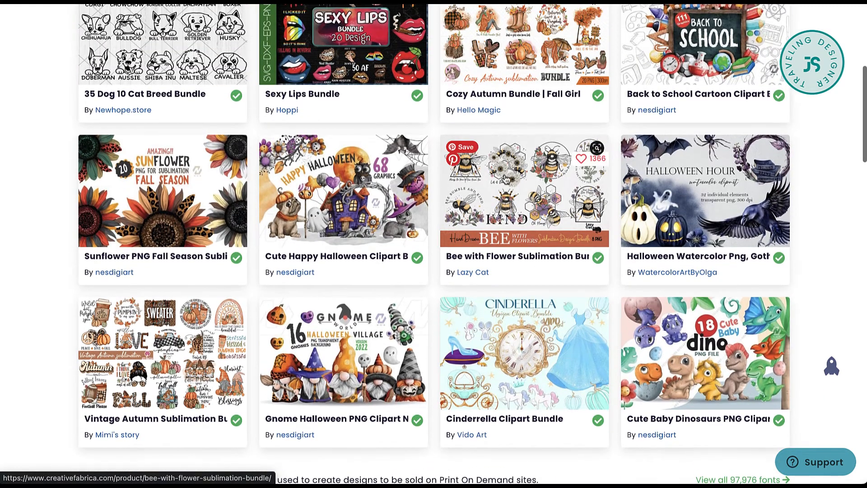
- Open the Bee with Flower Sublimation Bundle in a new browser tab and switch to it
right_click(508, 178)
left_click(561, 182)
left_click(262, 2)
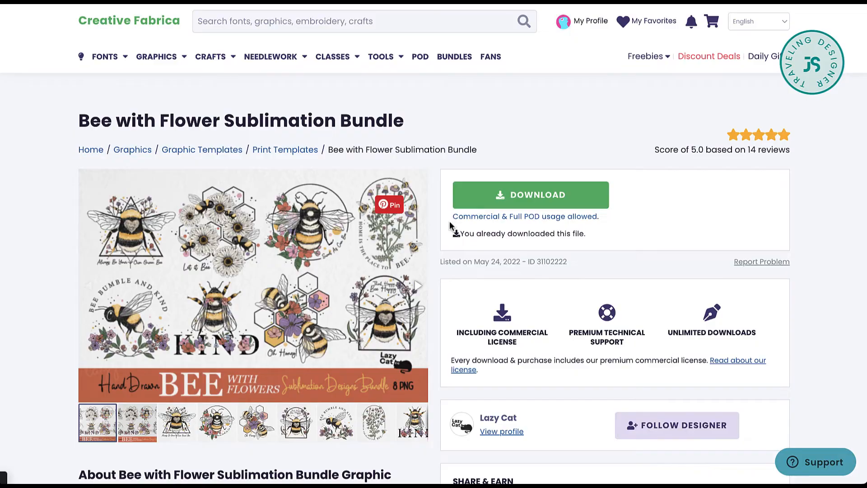
- Examine the Bee with Flower Sublimation Bundle page for its POD usage terms, included files, licence and designer details
left_click(474, 196)
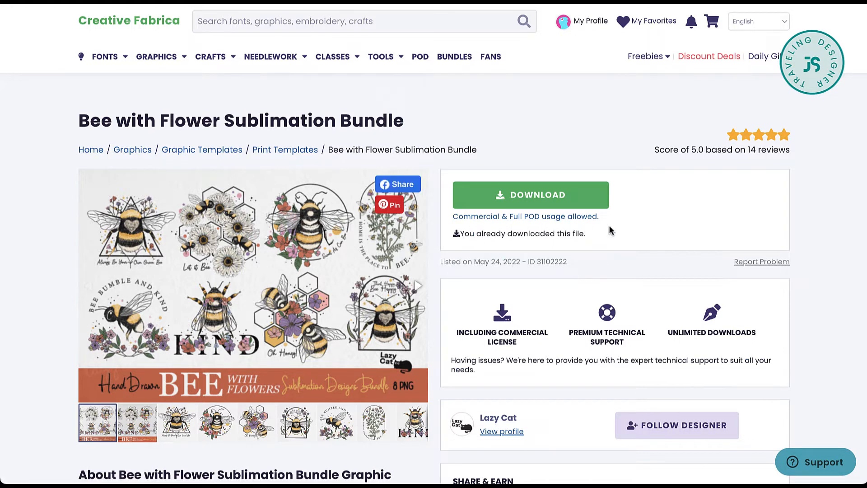
scroll(609, 226, "down", 2)
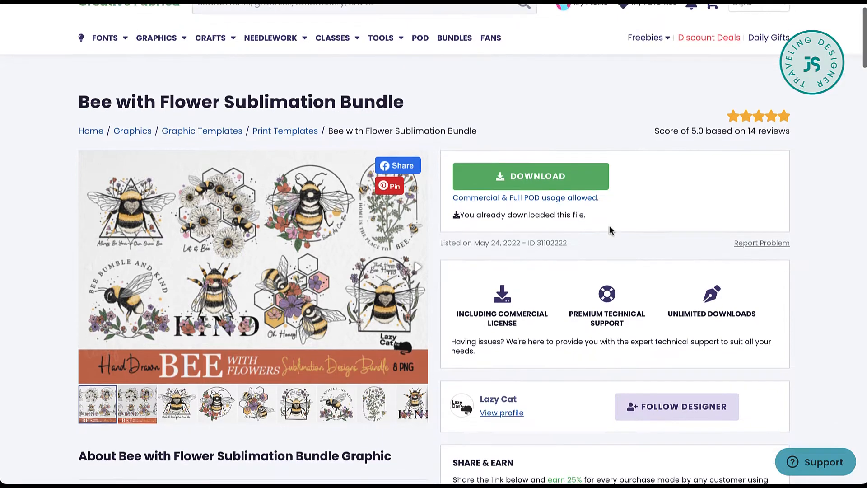
scroll(609, 231, "down", 2)
scroll(608, 229, "up", 3)
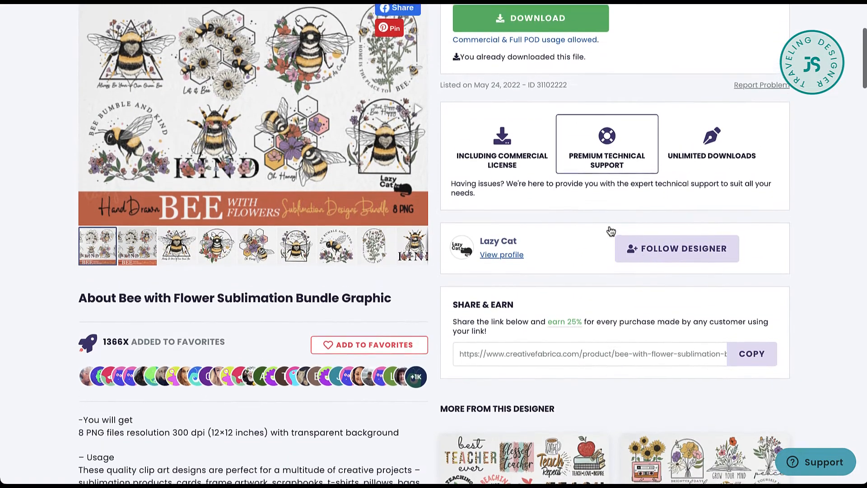
scroll(610, 229, "down", 1)
scroll(609, 230, "up", 2)
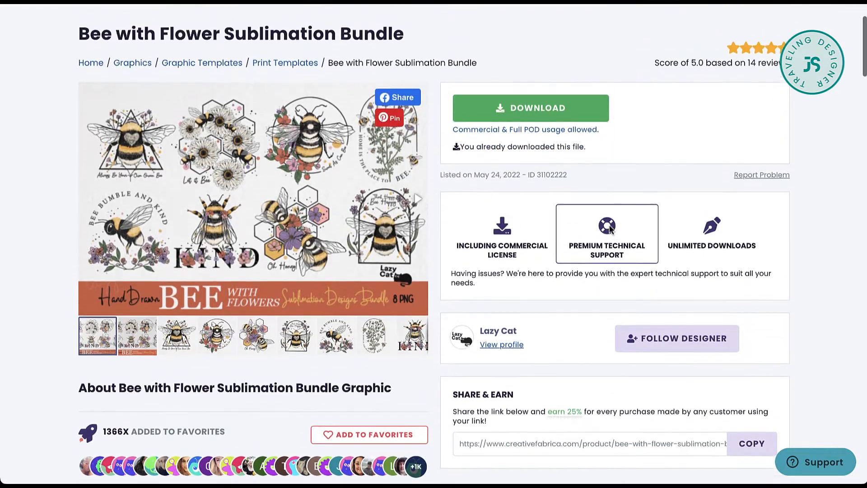
scroll(609, 229, "down", 1)
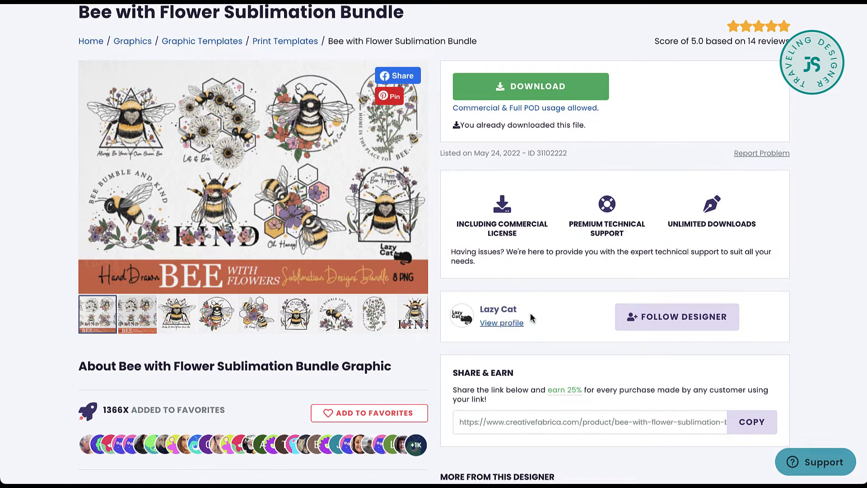
scroll(528, 308, "down", 2)
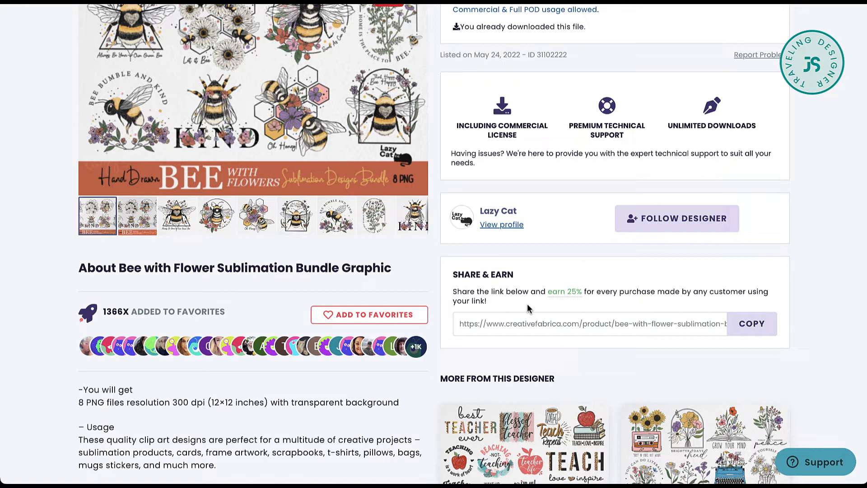
scroll(526, 308, "down", 1)
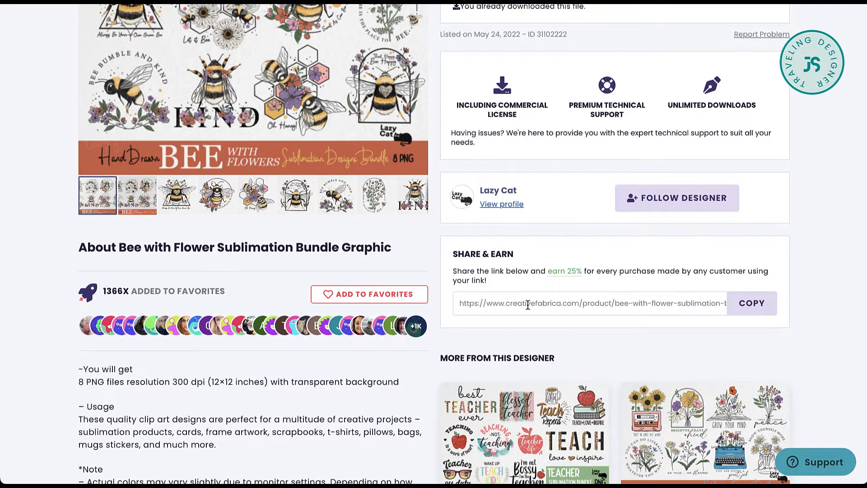
scroll(527, 305, "down", 4)
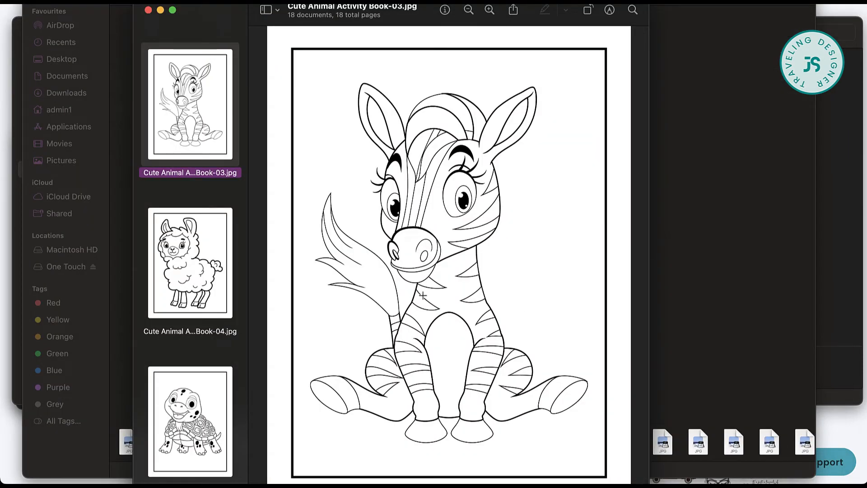
- Leave the Cute Animal Activity Book image preview, switch to Finder and open the book's EPS folder
key("super+Tab")
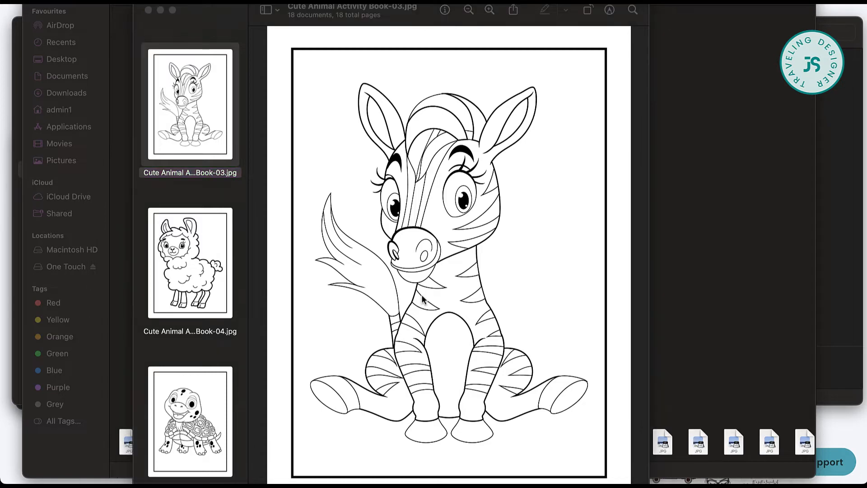
scroll(422, 299, "down", 10)
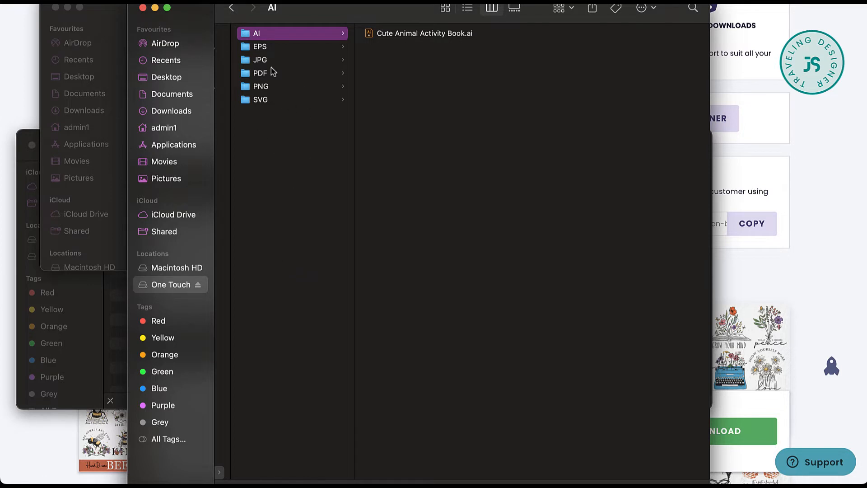
left_click(273, 50)
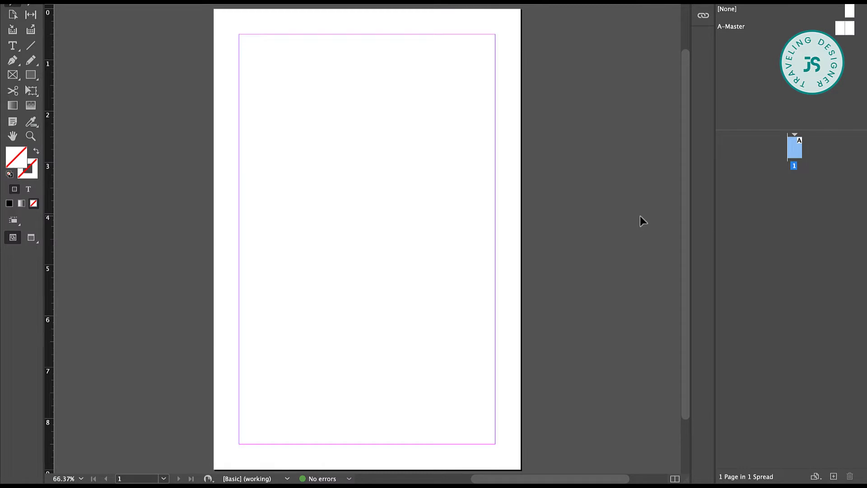
scroll(573, 249, "up", 3)
scroll(573, 249, "down", 3)
scroll(573, 249, "up", 1)
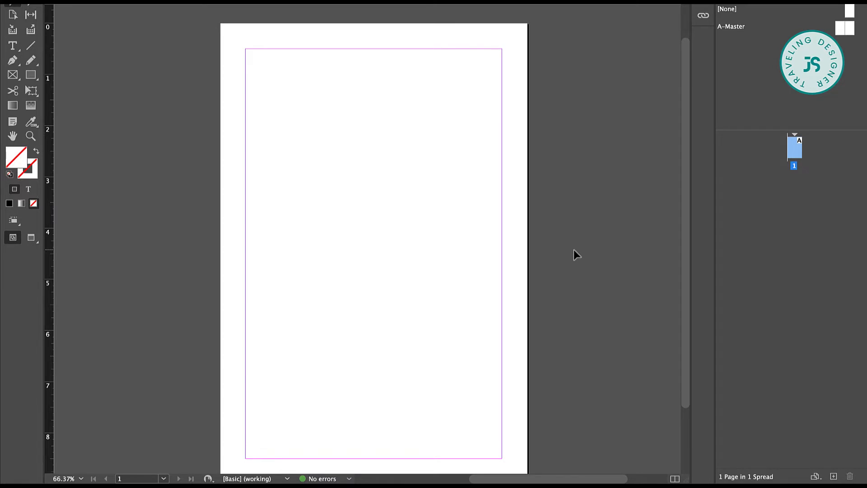
scroll(513, 318, "down", 4)
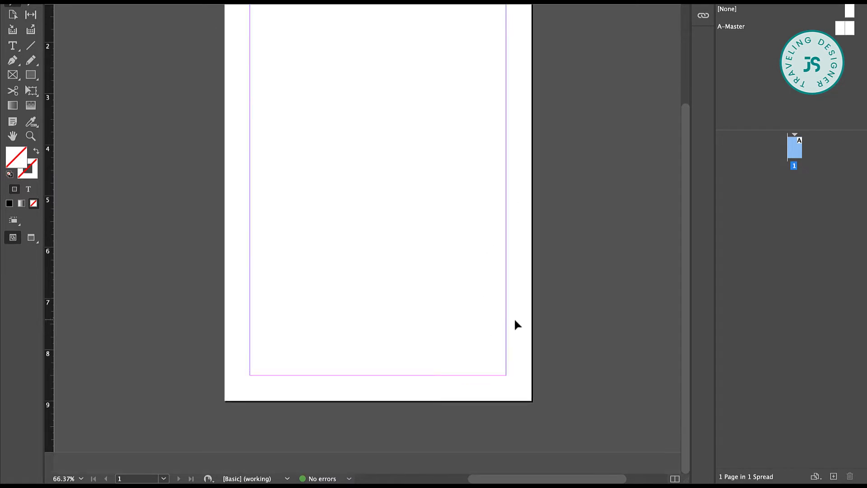
scroll(515, 320, "up", 5)
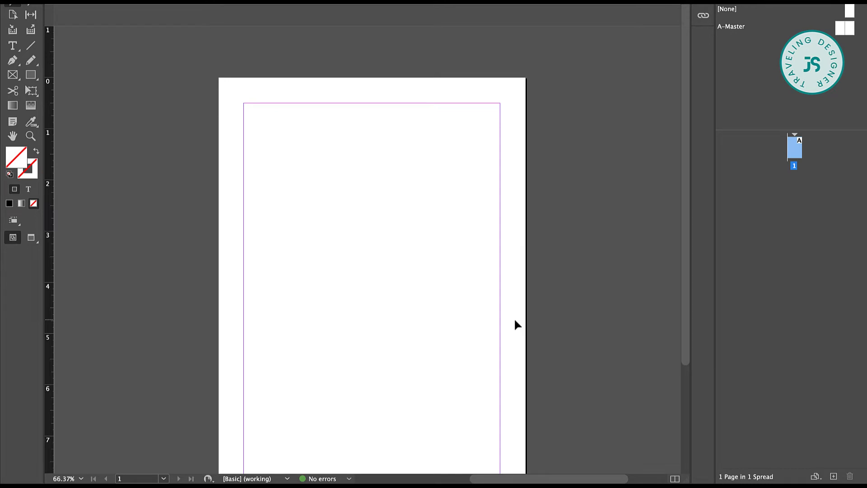
scroll(514, 317, "down", 3)
scroll(513, 318, "up", 2)
scroll(514, 318, "down", 1)
scroll(514, 320, "up", 2)
scroll(514, 320, "right", 1)
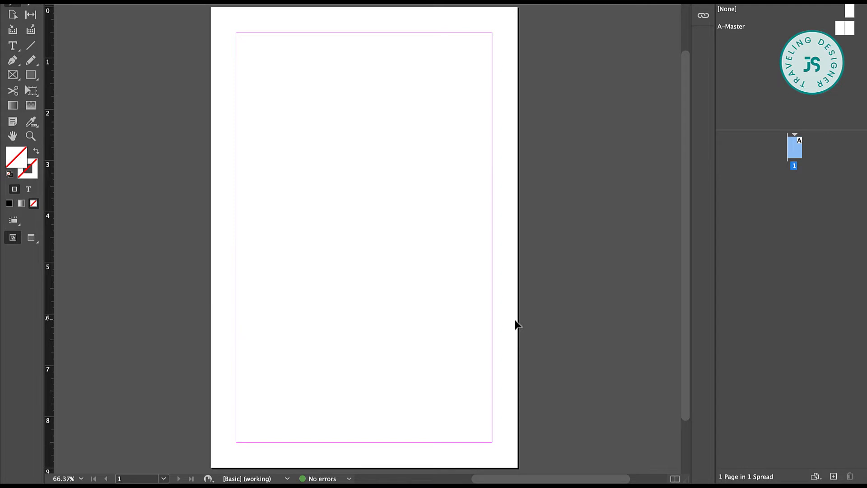
scroll(478, 325, "up", 2)
scroll(478, 325, "left", 1)
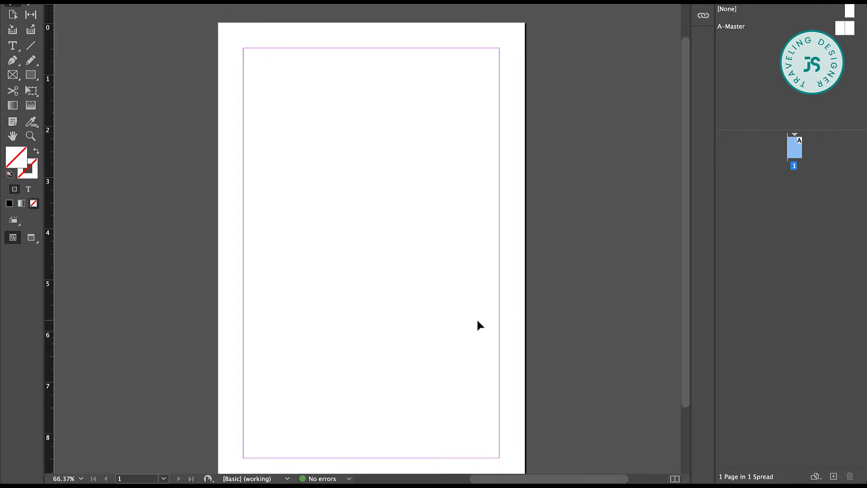
- Place a llama PNG from the llamas folder onto the blank page
left_click(82, 2)
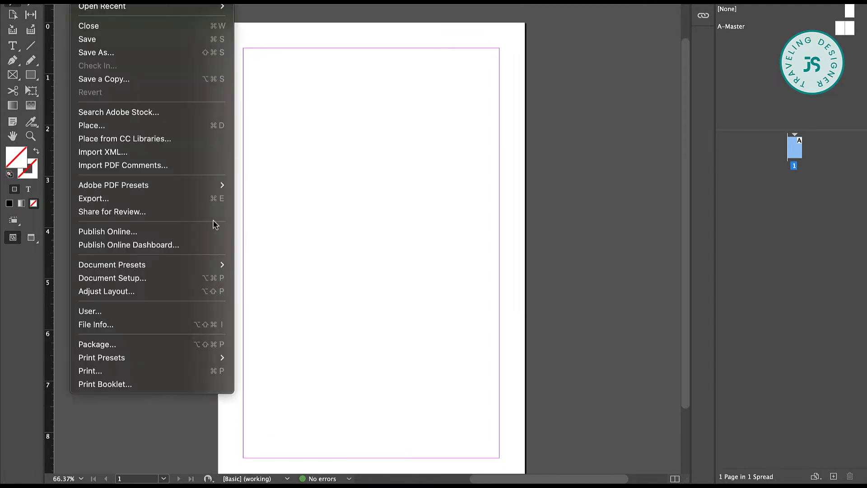
left_click(173, 123)
mouse_move(182, 482)
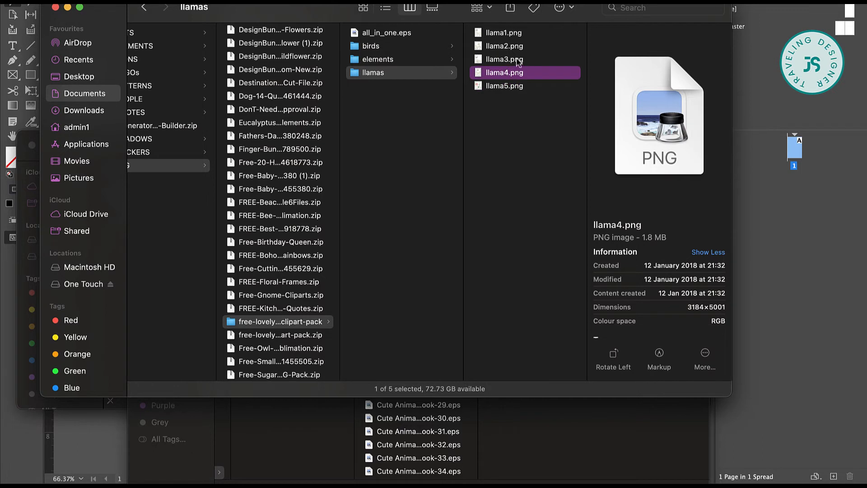
key("Return")
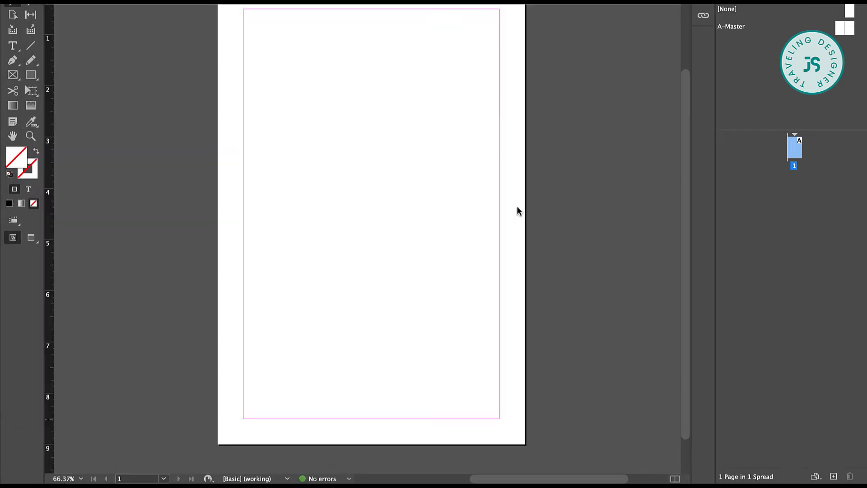
scroll(520, 221, "up", 2)
left_click_drag(265, 92, 399, 216)
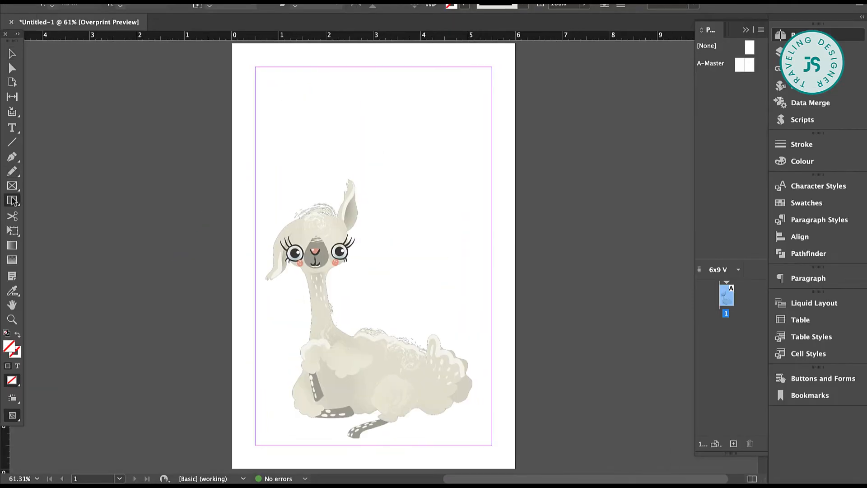
- Draw a rectangle covering the whole page and fill it with green C=75 M=5 Y=100 K=0 at 15% tint
key("m")
left_click_drag(233, 43, 516, 470)
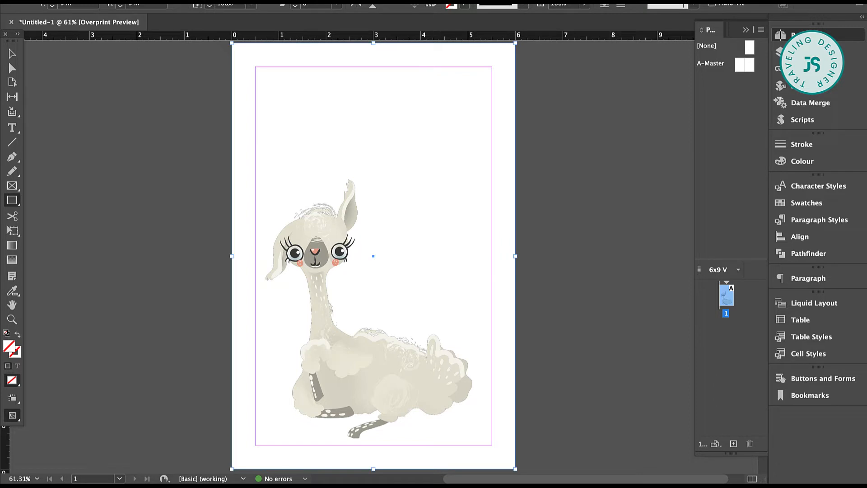
left_click(465, 2)
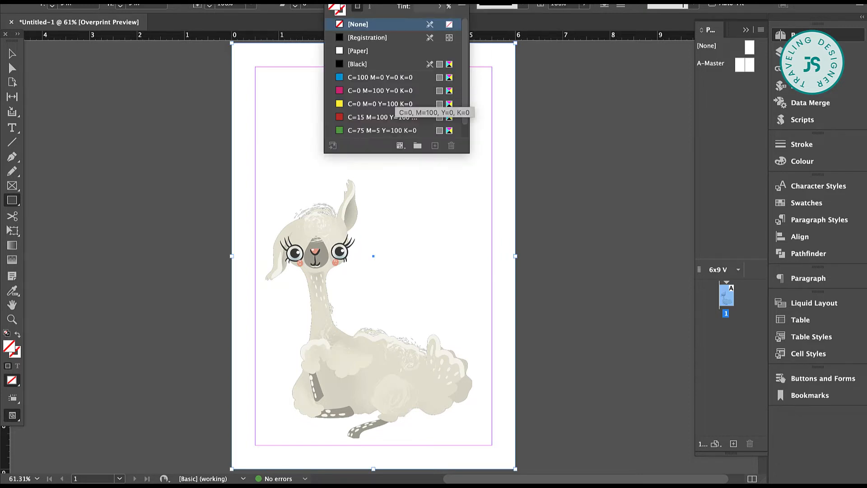
scroll(410, 97, "down", 1)
left_click(377, 119)
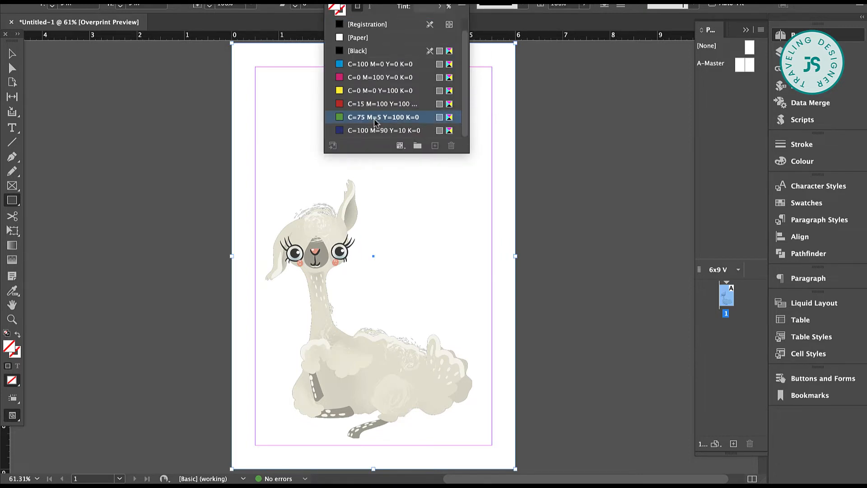
left_click(439, 6)
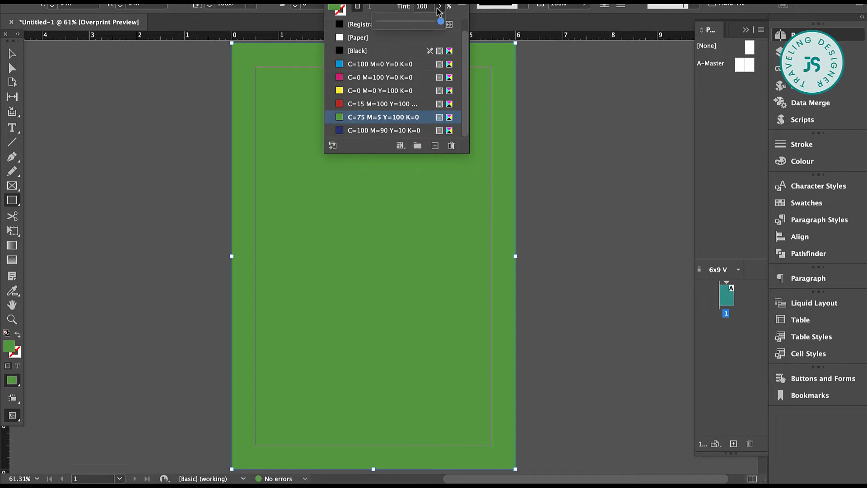
left_click_drag(437, 21, 385, 23)
- Send the pale green rectangle to the back so it lies behind the llama
right_click(491, 102)
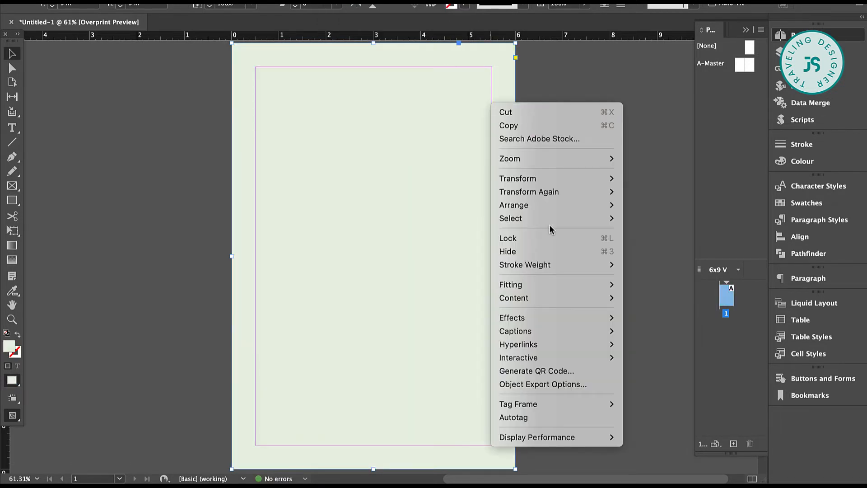
mouse_move(549, 206)
left_click(662, 218)
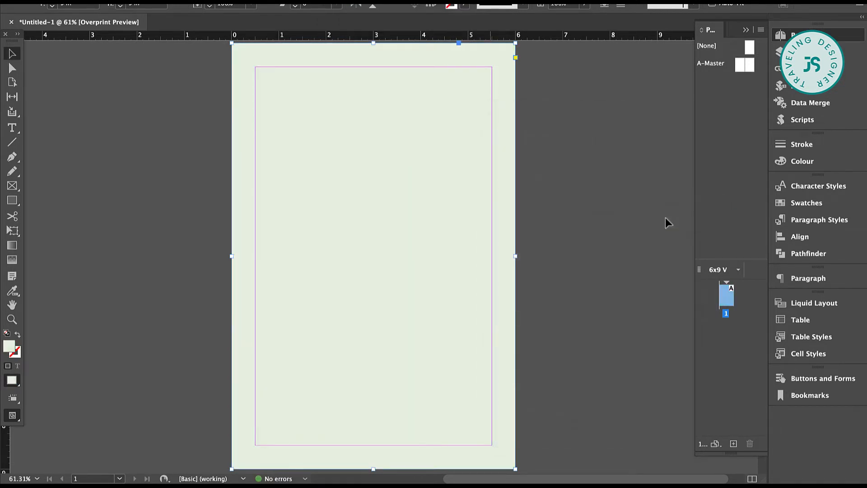
- Nudge the llama image slightly to the right inside the page margins and clear the selection
left_click(423, 407)
left_click_drag(415, 407, 418, 407)
left_click(554, 391)
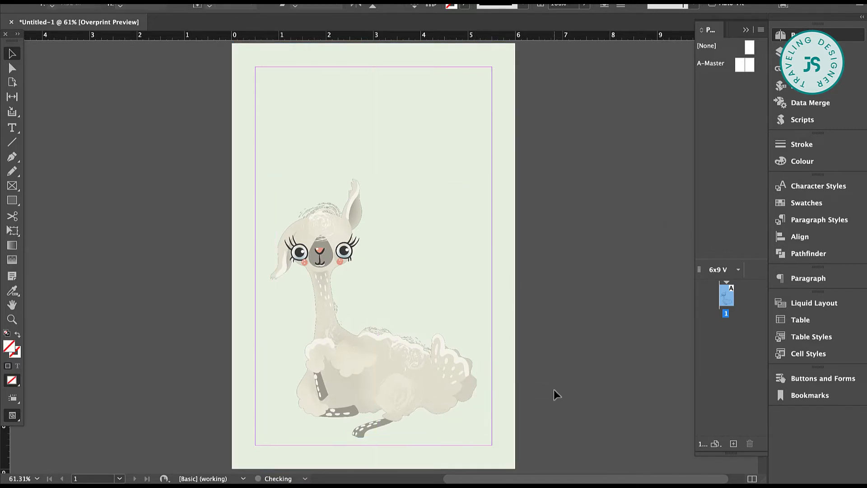
left_click_drag(433, 365, 437, 370)
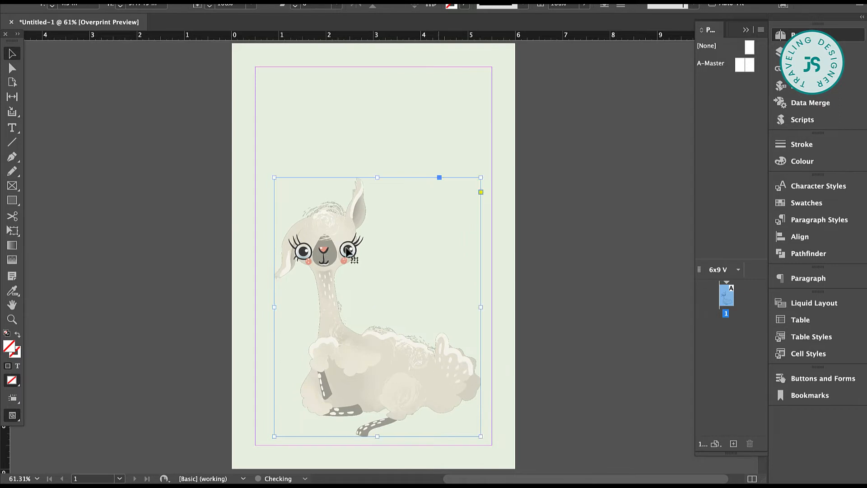
left_click(312, 112)
left_click(57, 311)
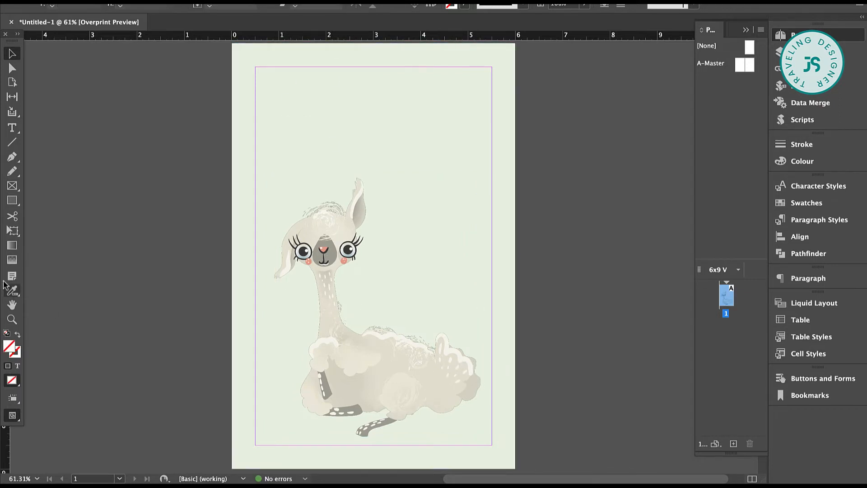
- Pick up a colour theme from the llama image with the Colour Theme tool and add it to the swatches
left_click(13, 292)
left_click(337, 252)
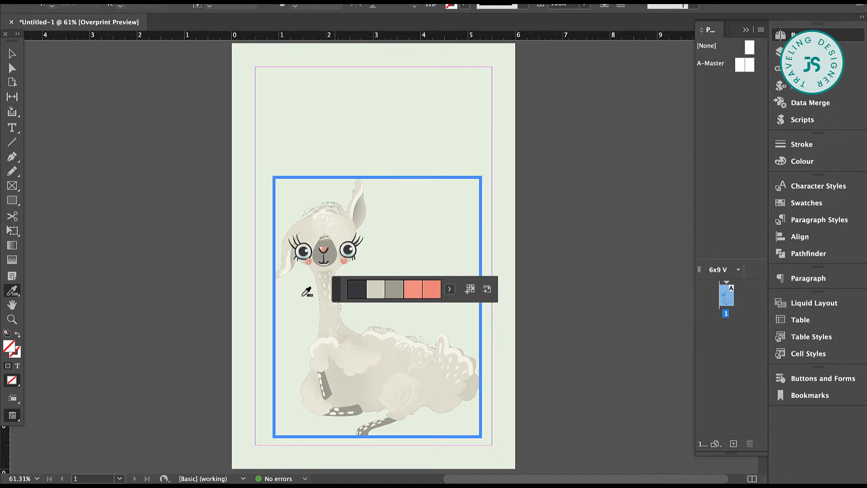
left_click(471, 290)
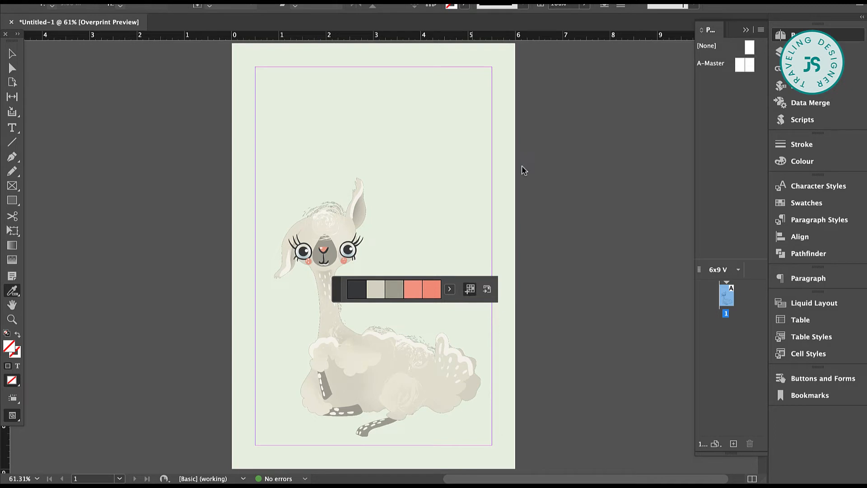
- Recolour the full-page background rectangle with the colour theme's pink swatch C=0 M=49 Y=41 K=0
left_click(464, 2)
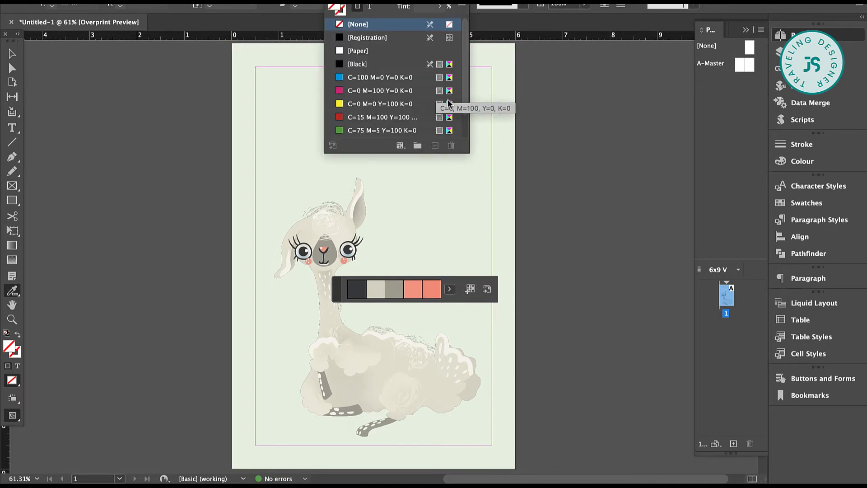
scroll(437, 96, "down", 3)
scroll(437, 96, "down", 5)
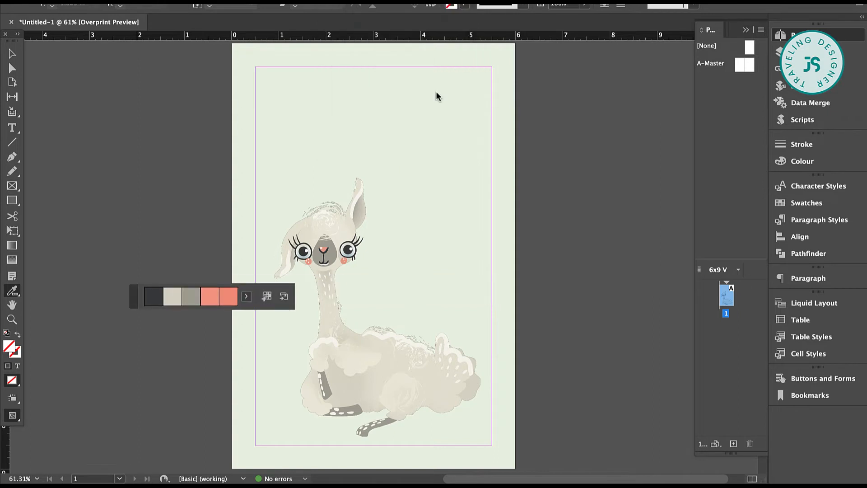
key("v")
left_click(436, 92)
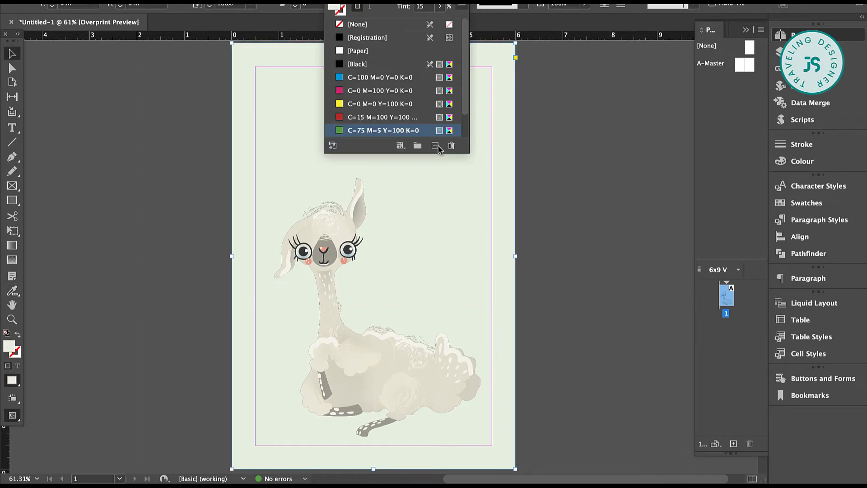
scroll(343, 131, "down", 5)
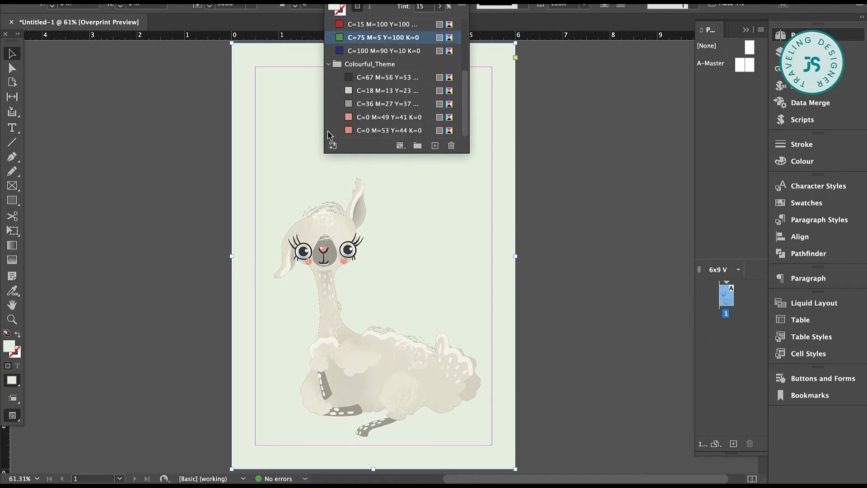
left_click(375, 118)
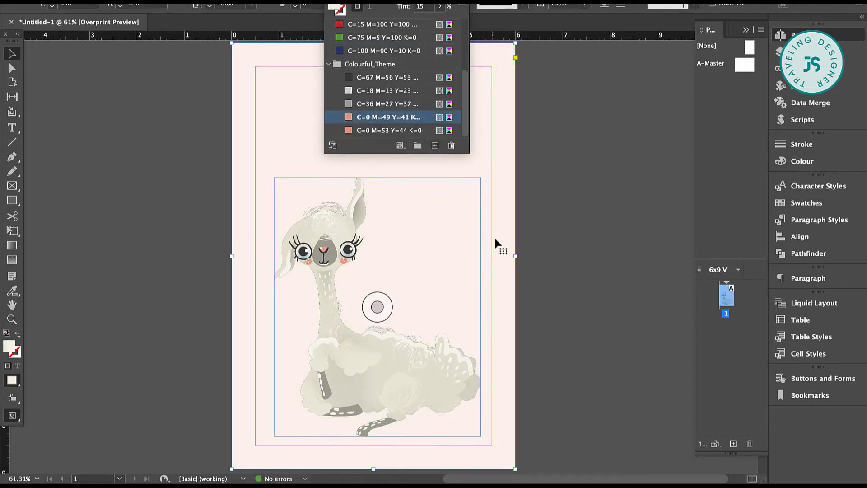
- Increase the tint of the background rectangle's pink fill for a stronger pink, and clear the selection
left_click(501, 224)
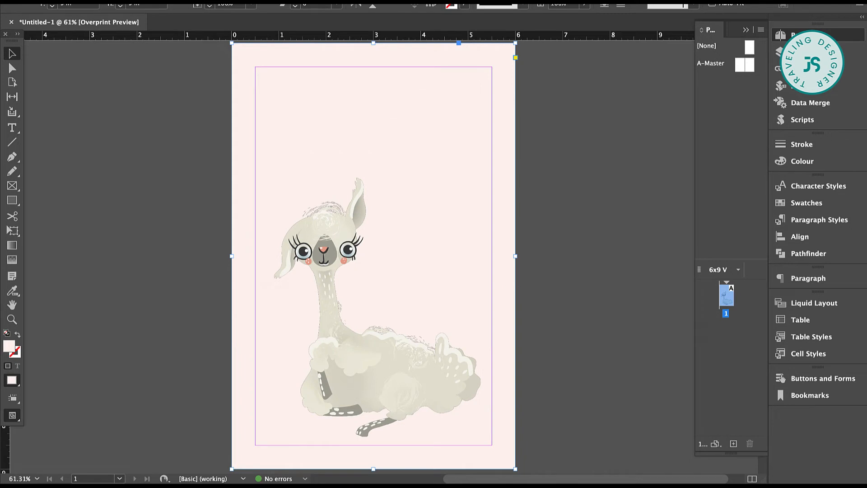
left_click(464, 1)
left_click(439, 6)
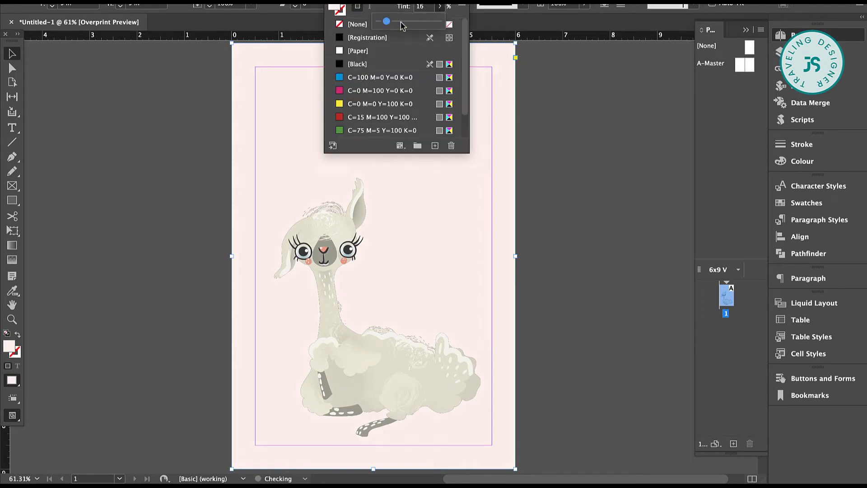
left_click(401, 22)
left_click(562, 194)
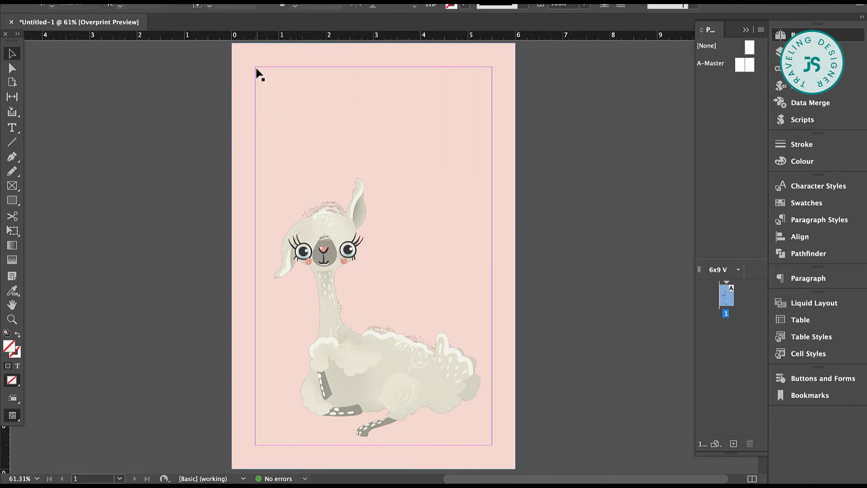
- Create a text frame spanning the margins at the page's upper edge, enter "Composition" and enlarge the text
left_click(12, 128)
left_click_drag(256, 67, 492, 132)
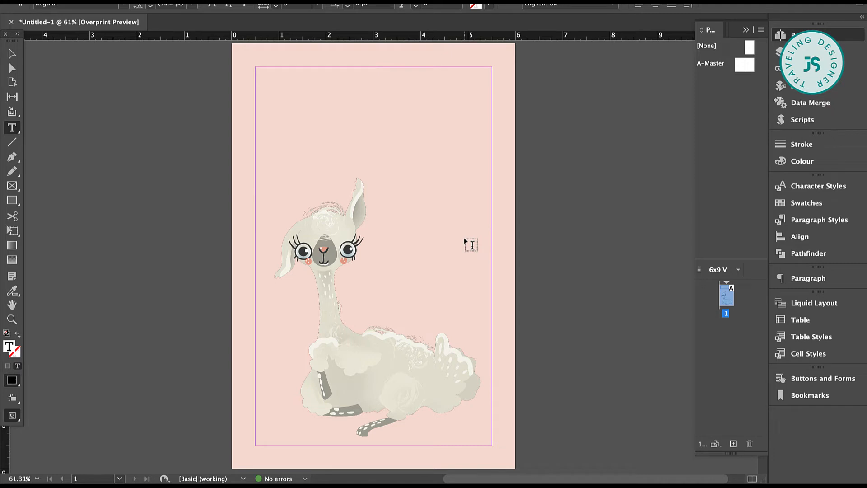
type("Composition")
key("ctrl+a")
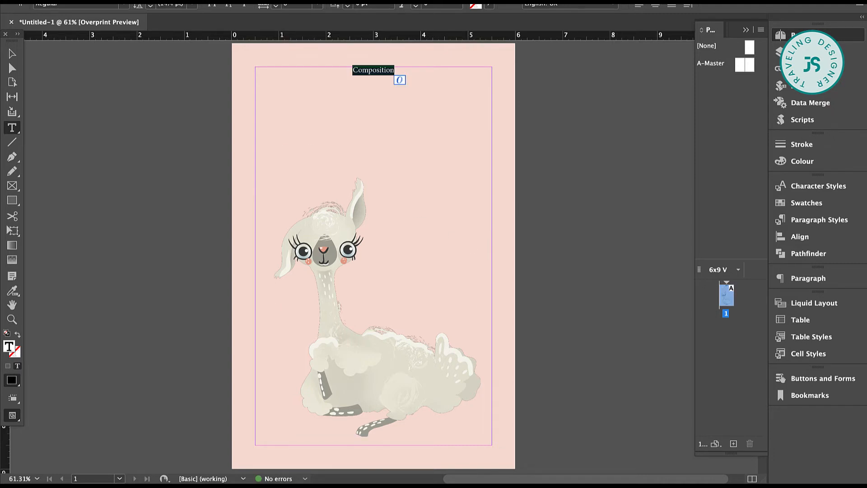
left_click(192, 1)
left_click(192, 143)
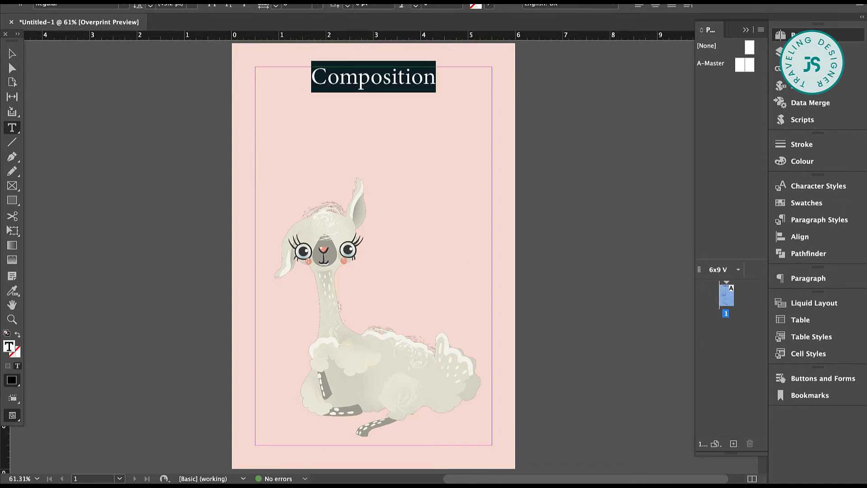
- Set the "Composition" heading in the Montana Rough font and finish editing its text
left_click(124, 1)
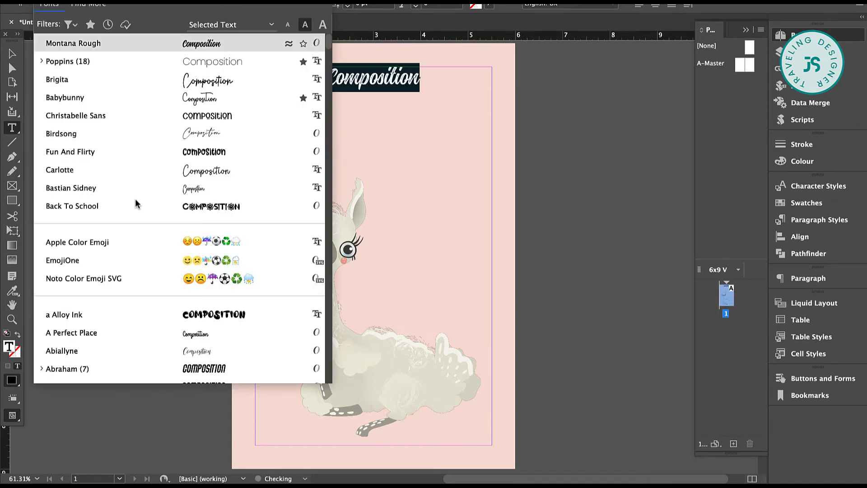
left_click(236, 46)
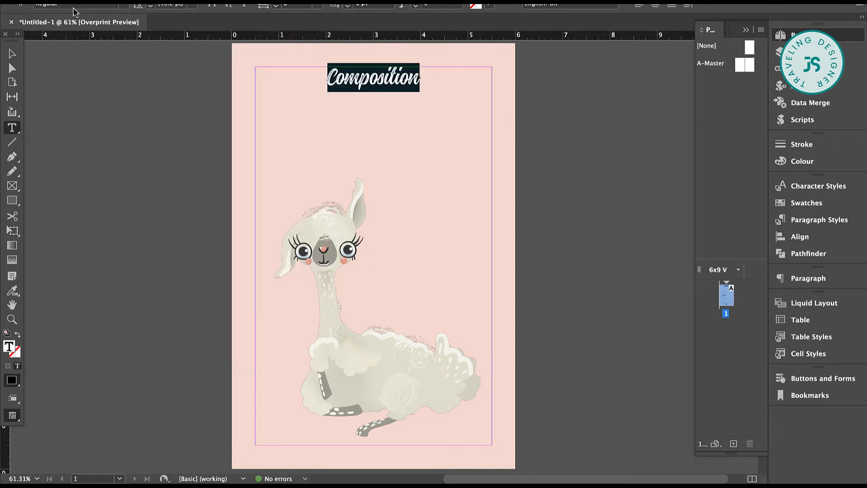
key("Escape")
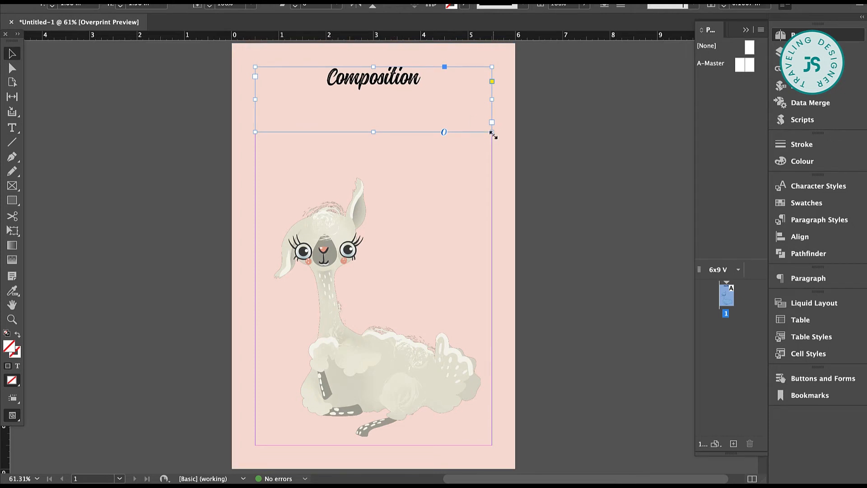
- Fit the heading's frame to its text, scale it to about double size and centre it above the llama
double_click(490, 131)
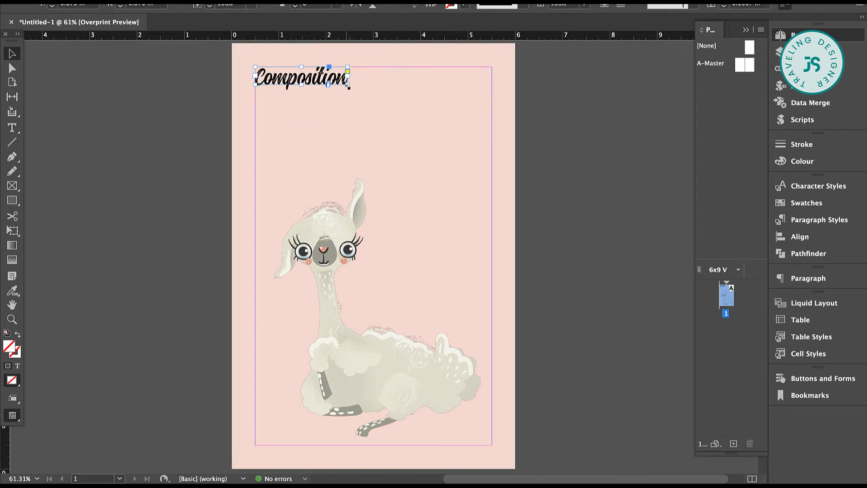
left_click_drag(348, 85, 412, 105)
left_click_drag(489, 120, 466, 105)
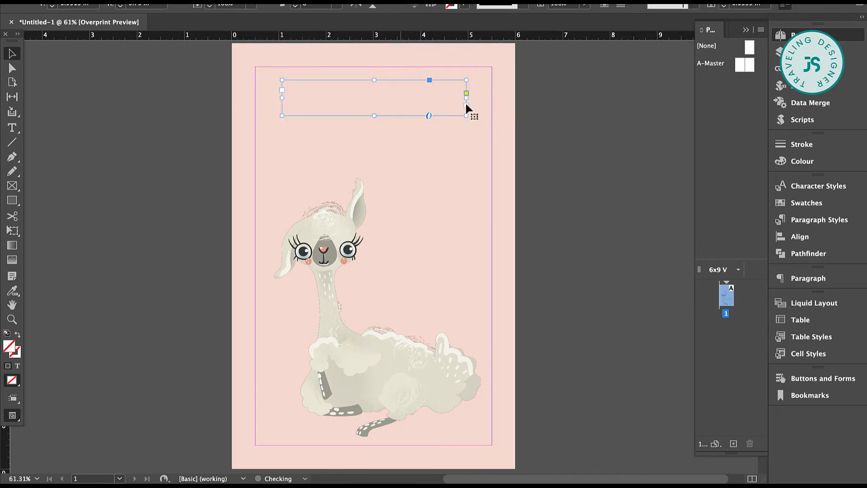
- Colour the "Composition" heading with the theme's grey swatch C=36 M=27 Y=37 and deselect it
triple_click(408, 109)
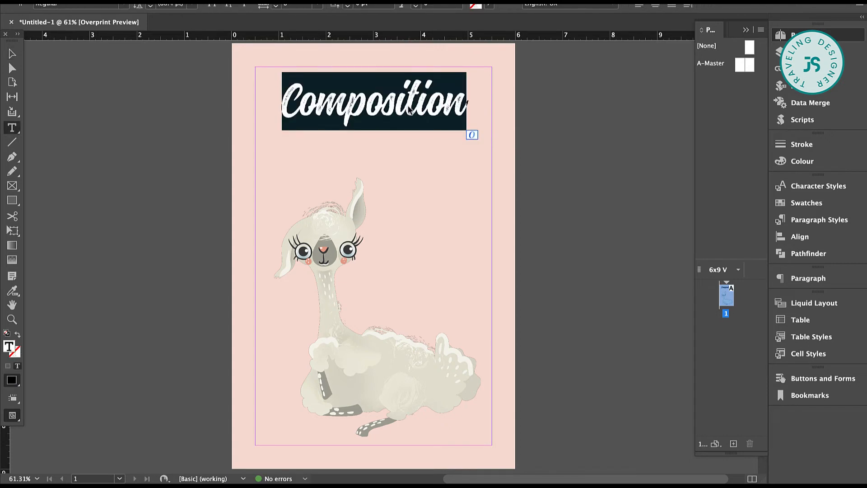
left_click(488, 1)
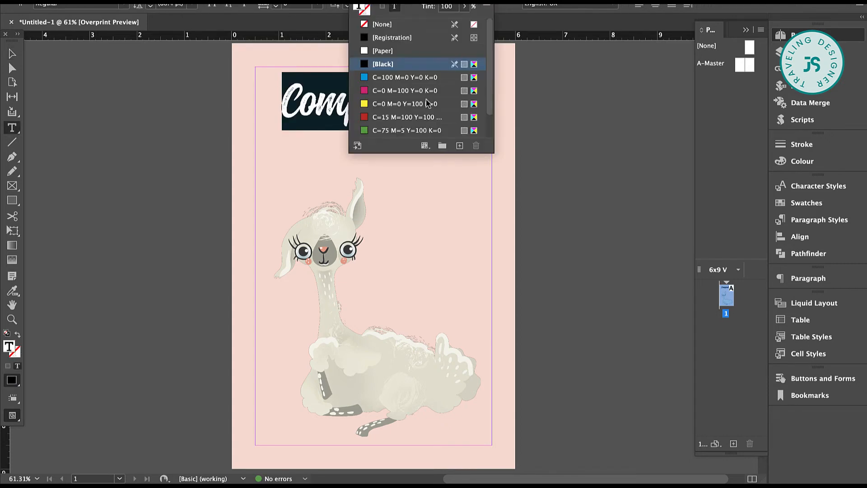
scroll(428, 104, "down", 5)
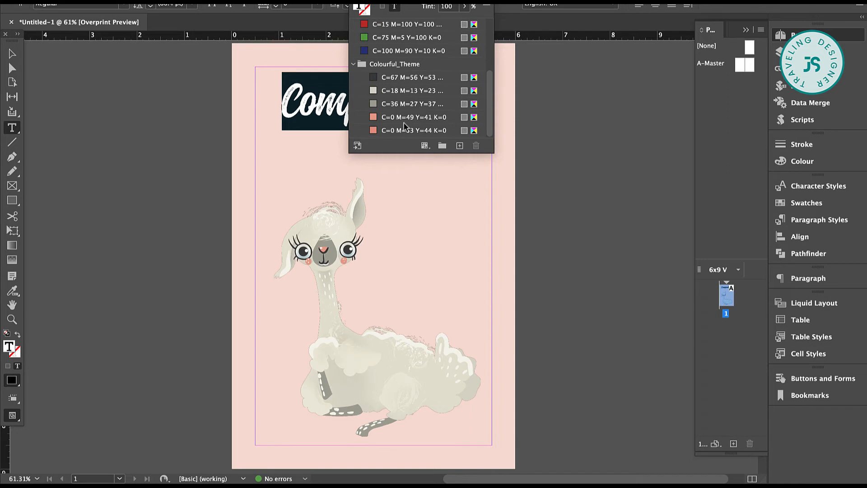
left_click(406, 118)
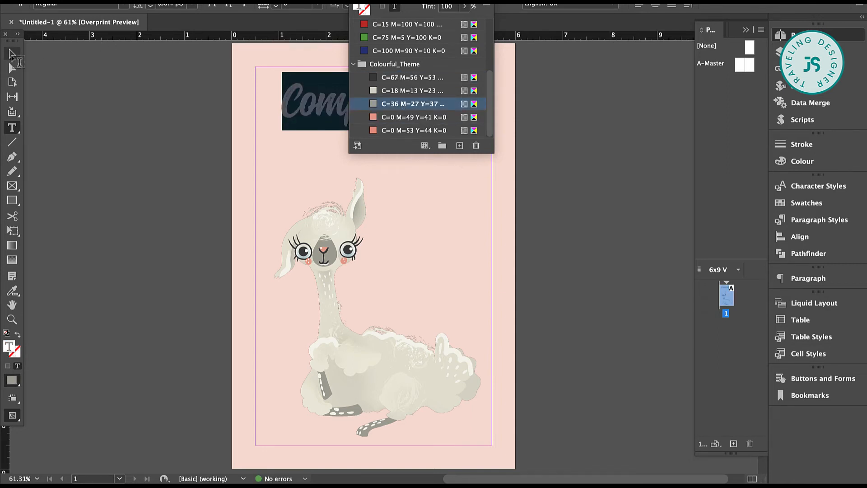
left_click(11, 55)
left_click(592, 167)
- Add a small text frame reading "NOTEBOOK" just below the heading and slightly increase its letter tracking
left_click(10, 129)
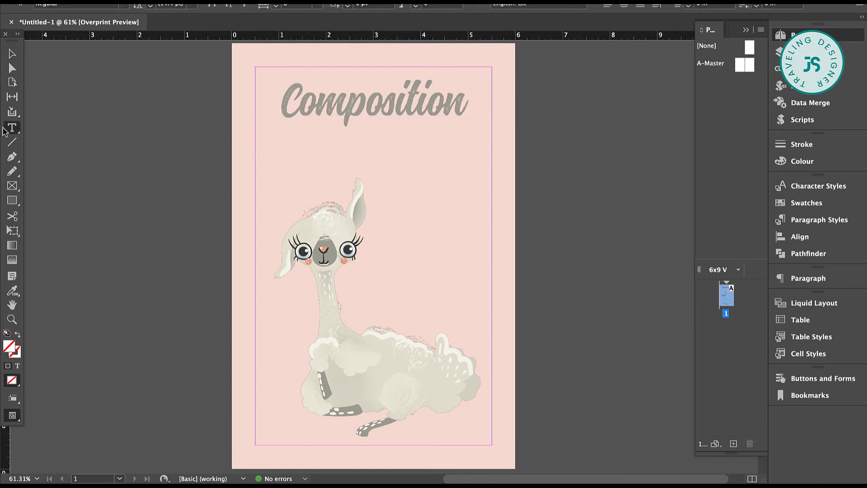
left_click_drag(355, 123, 464, 135)
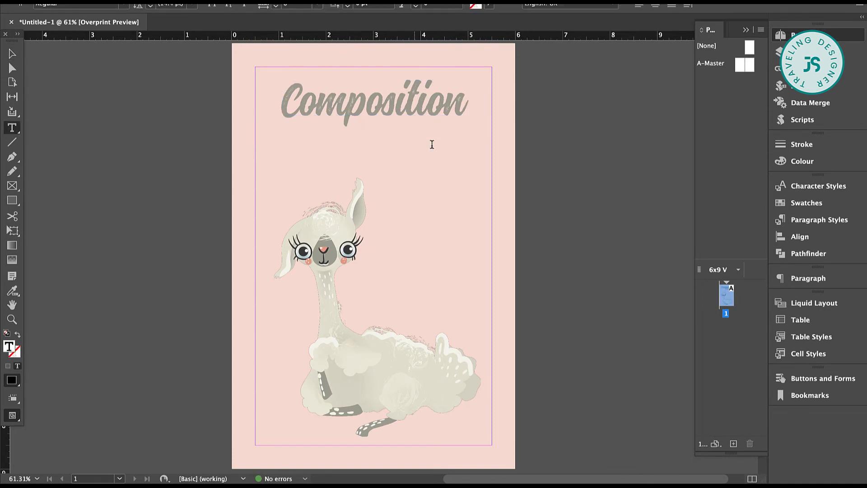
type("NOTEBOOK")
key("super+a")
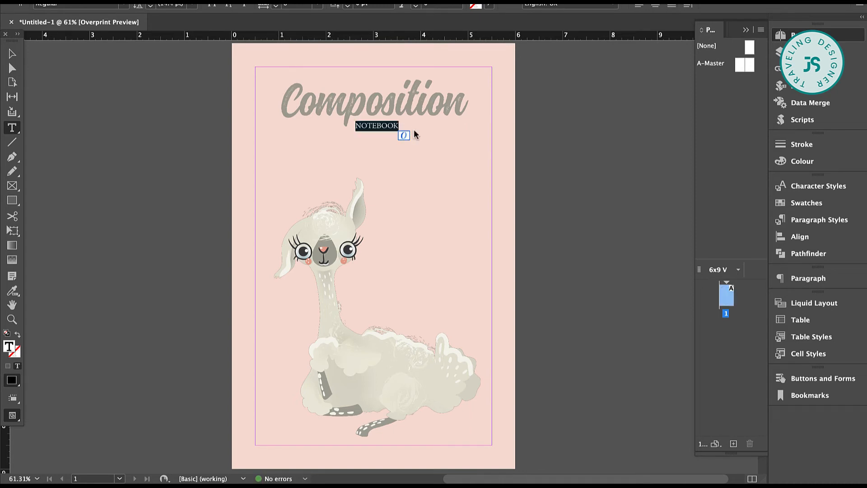
left_click(277, 3)
left_click(276, 2)
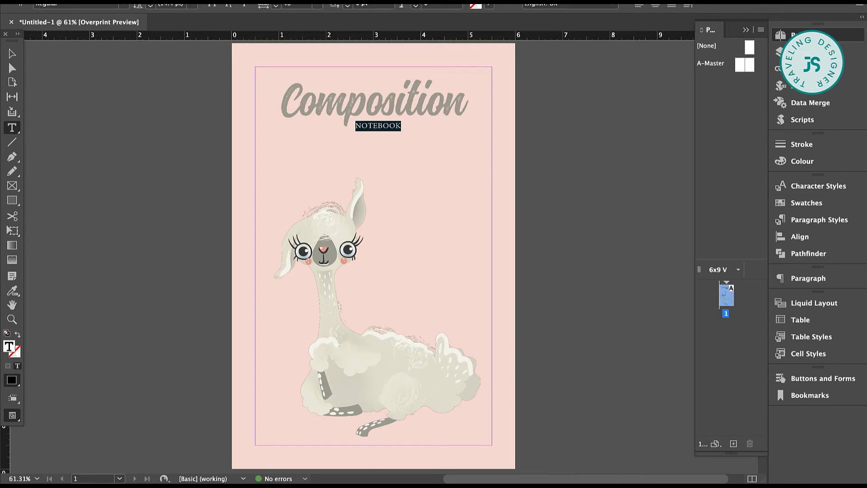
- Set the "NOTEBOOK" text in Poppins Medium and enlarge it by a few points
type("pop")
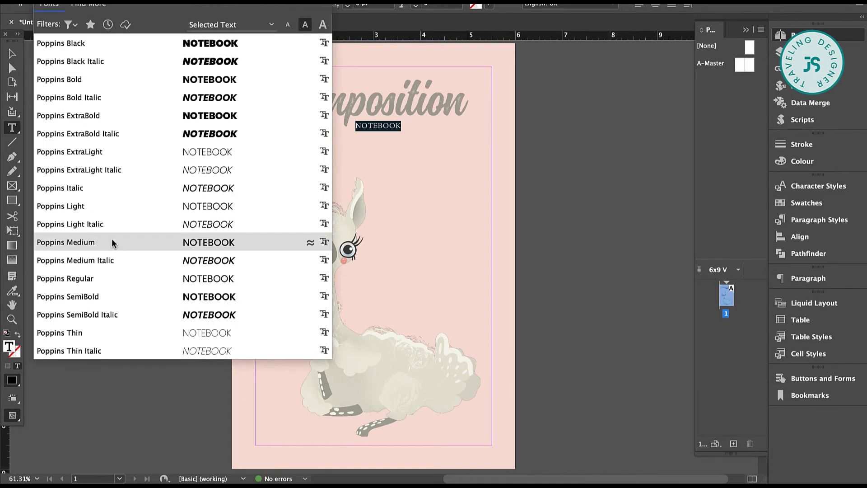
key("Return")
key("Up")
key("Up")
key("Up")
key("Up")
key("Up")
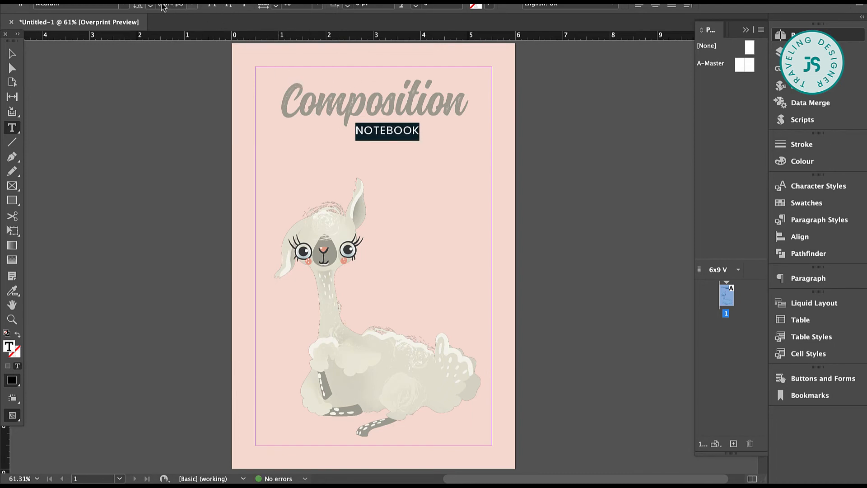
- Widen the tracking of "NOTEBOOK" further so its letters are clearly spaced apart
left_click(276, 5)
left_click(276, 5)
left_click(276, 4)
left_click(276, 4)
left_click(275, 4)
left_click(276, 4)
left_click(276, 4)
left_click(276, 4)
left_click(276, 4)
left_click(276, 4)
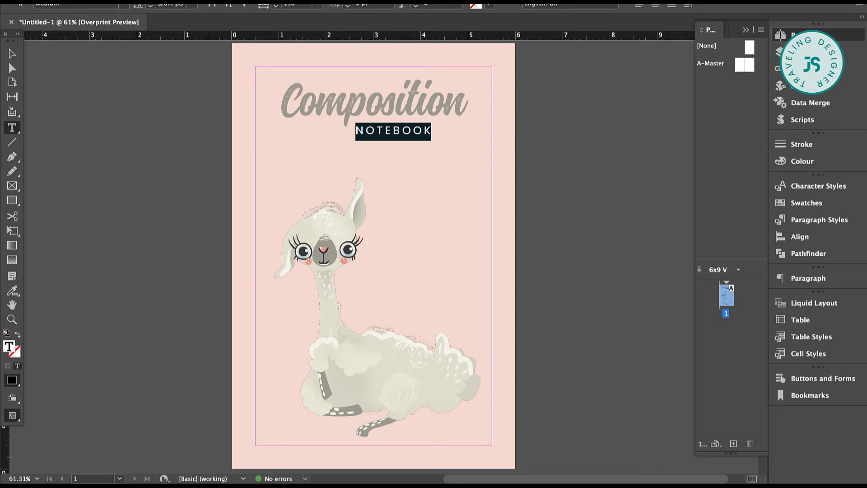
- Colour the "NOTEBOOK" text with the same theme grey, C=36 M=27 Y=37, as the heading
left_click(481, 5)
scroll(415, 100, "down", 3)
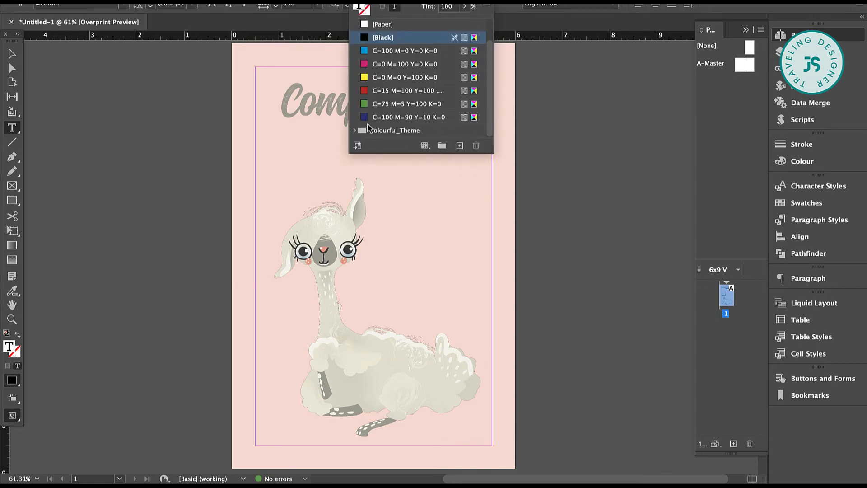
left_click(353, 131)
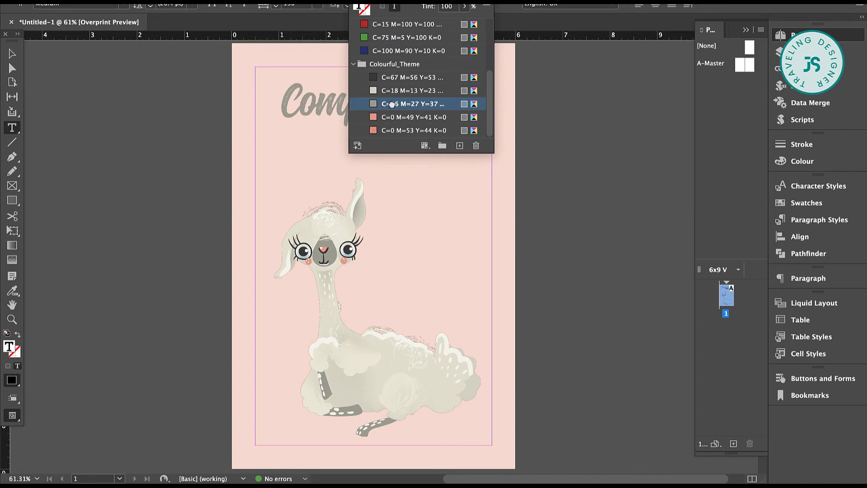
left_click(11, 54)
left_click(458, 142)
- Move "NOTEBOOK" to align with the right end of the "Composition" heading and preview the page without guides
left_click_drag(422, 129, 458, 129)
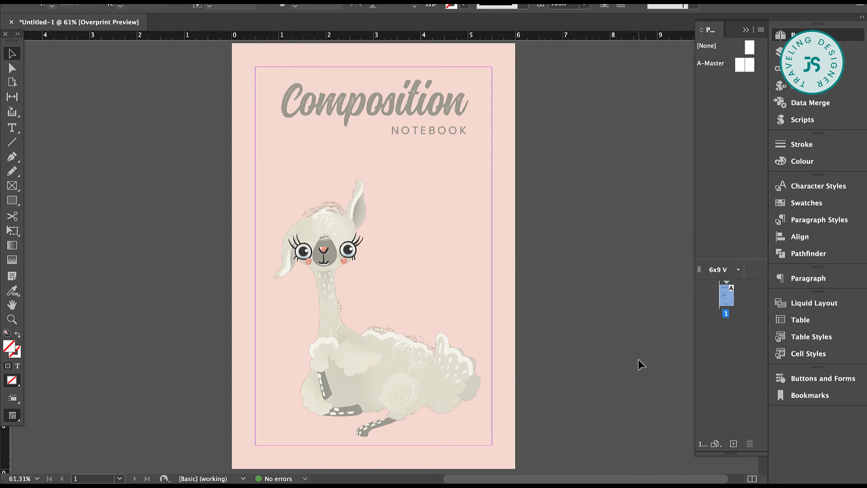
key("w")
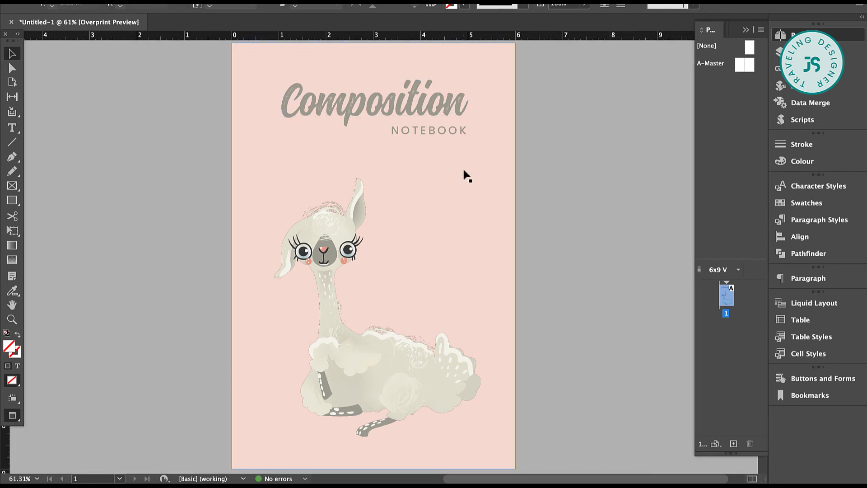